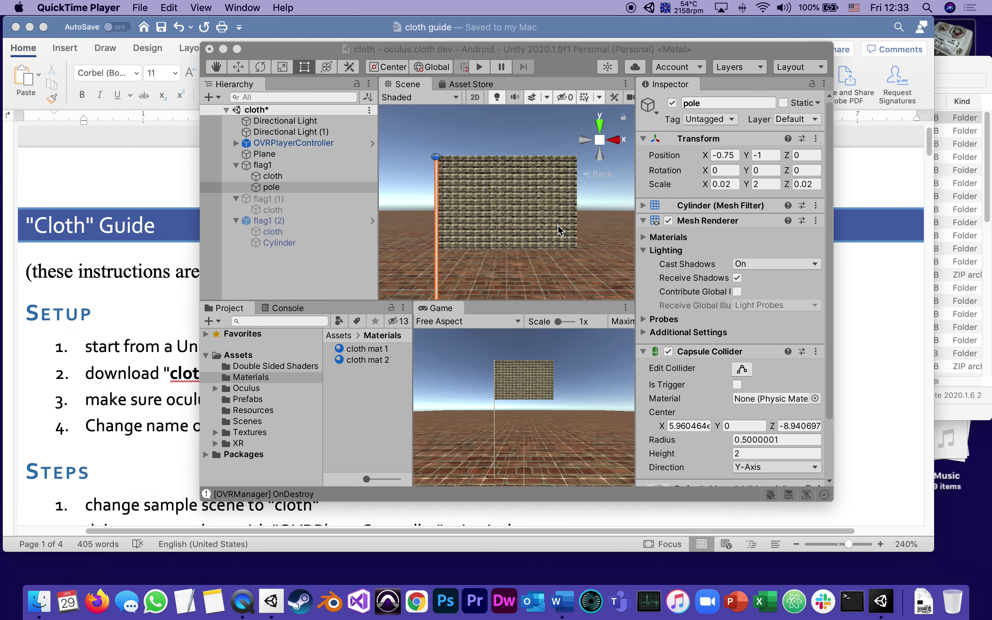
Play-test the flag scene, stop playback, and hide Unity to bring up the cloth guide in Word
click(477, 52)
drag(476, 52, 475, 52)
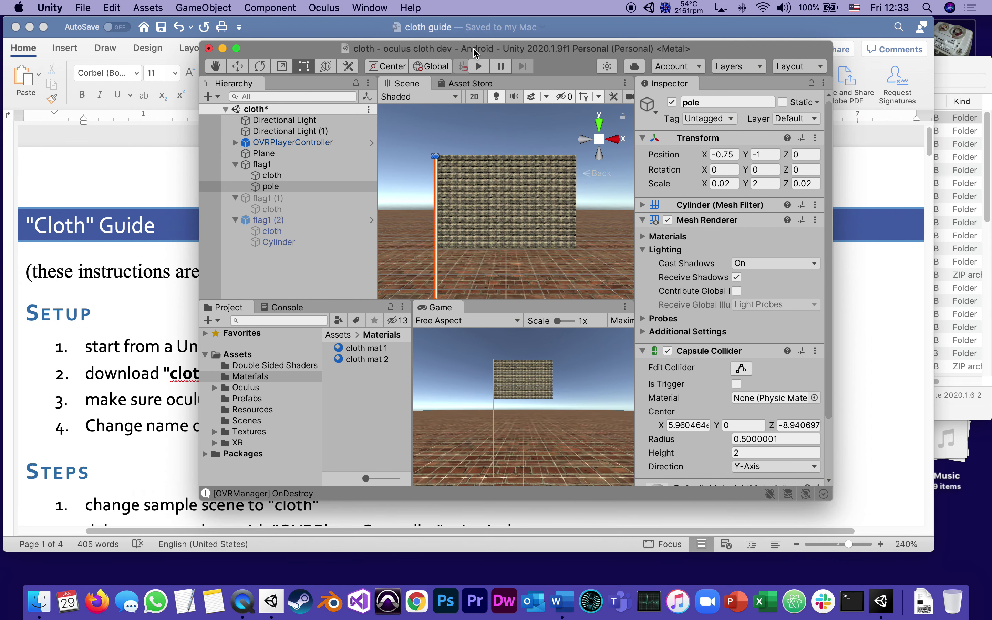
click(479, 67)
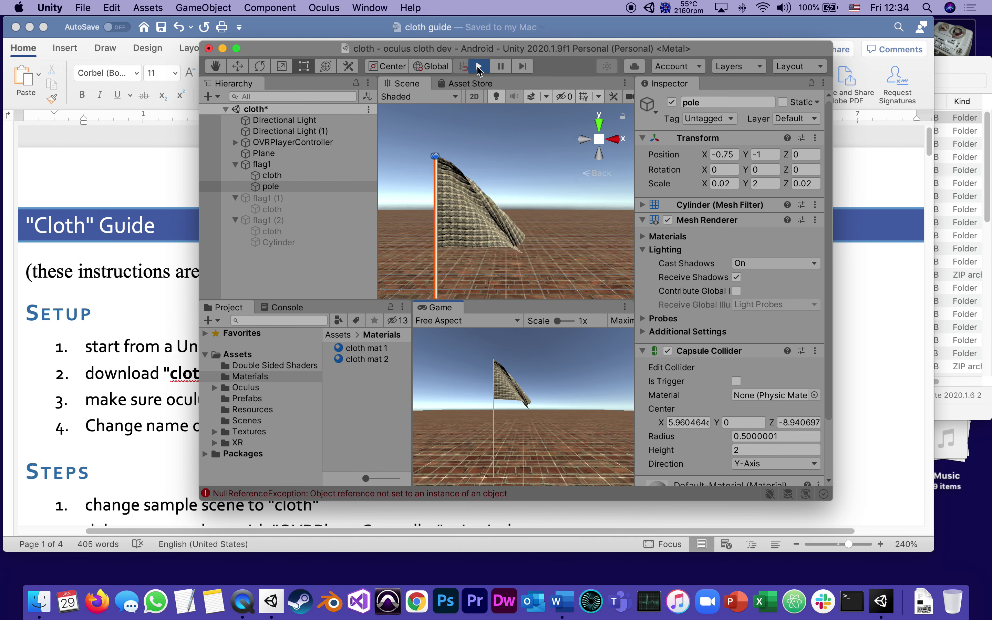
click(479, 66)
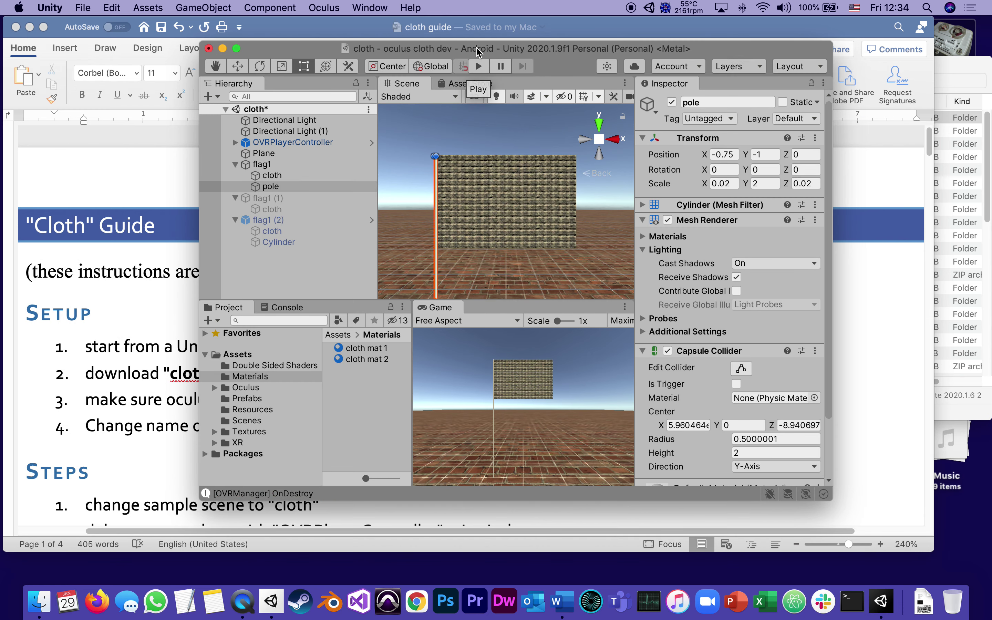
key(super+h)
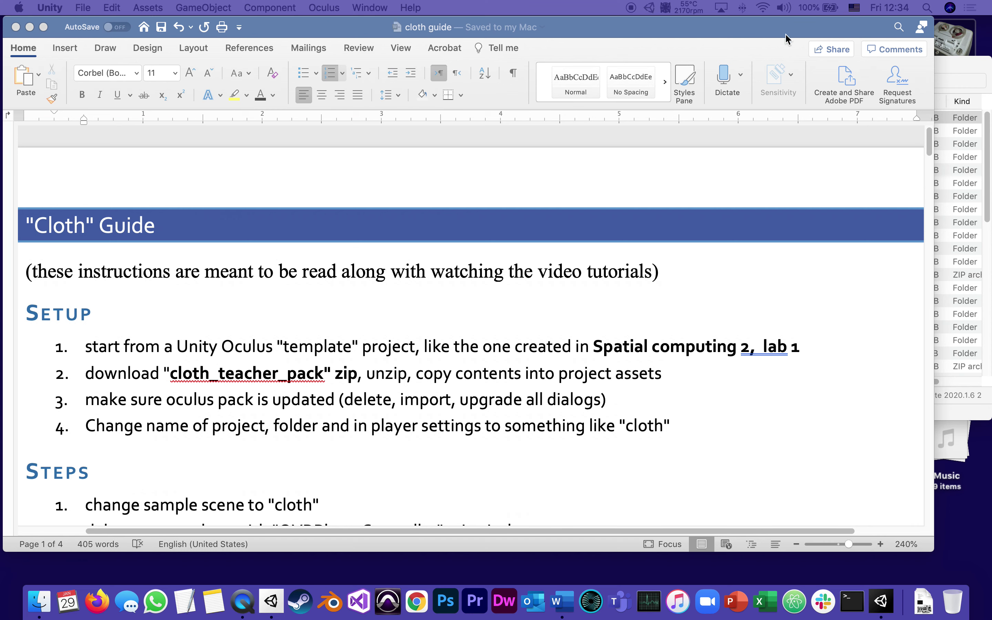
click(686, 98)
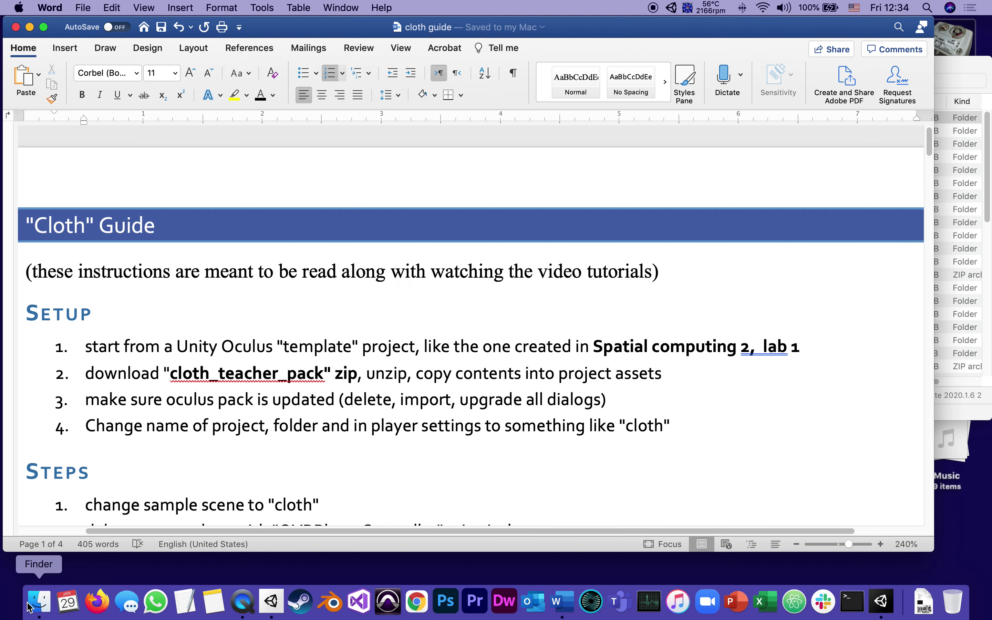
In Finder, rename the project folder "oculus empty template 2020.1.6 2" as "oculus cloth vid"
click(39, 602)
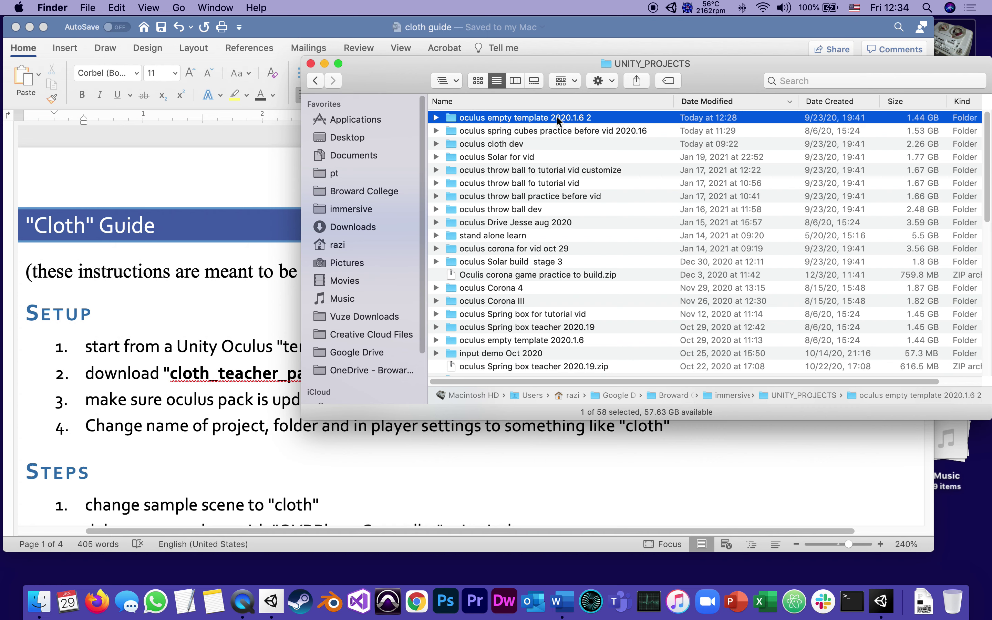
click(521, 118)
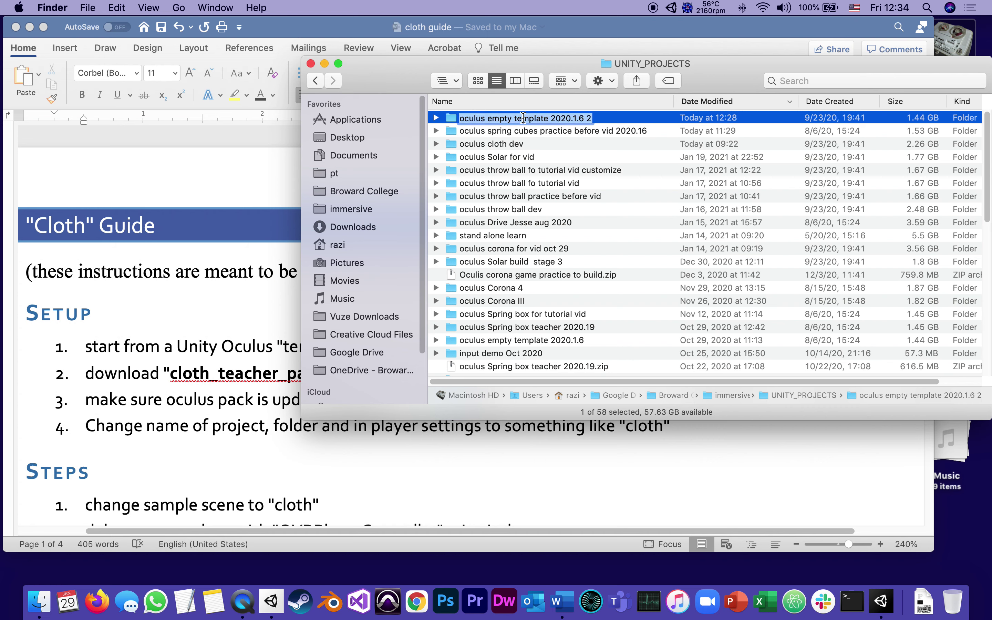
click(518, 118)
drag(487, 118, 612, 127)
text(cloth)
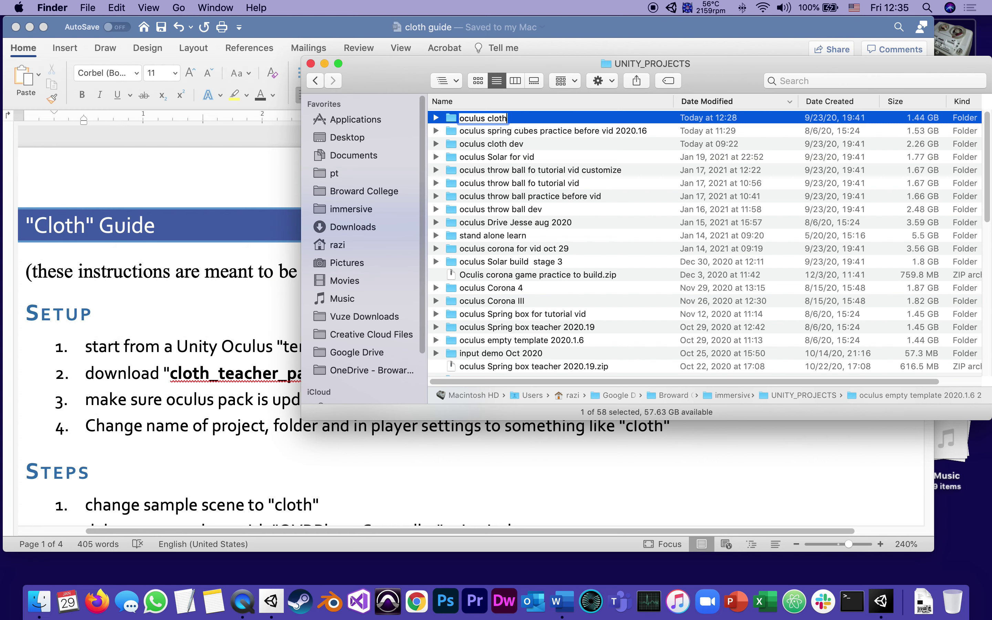
text( vid)
click(450, 119)
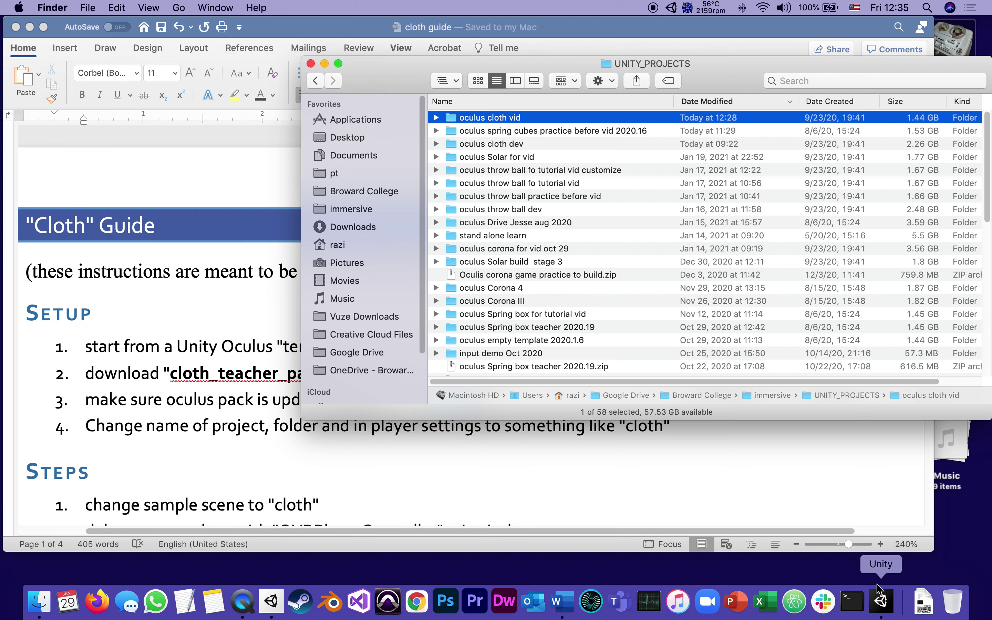
Switch to Unity Hub and add the "oculus cloth vid" folder from UNITY_PROJECTS to the project list
click(272, 601)
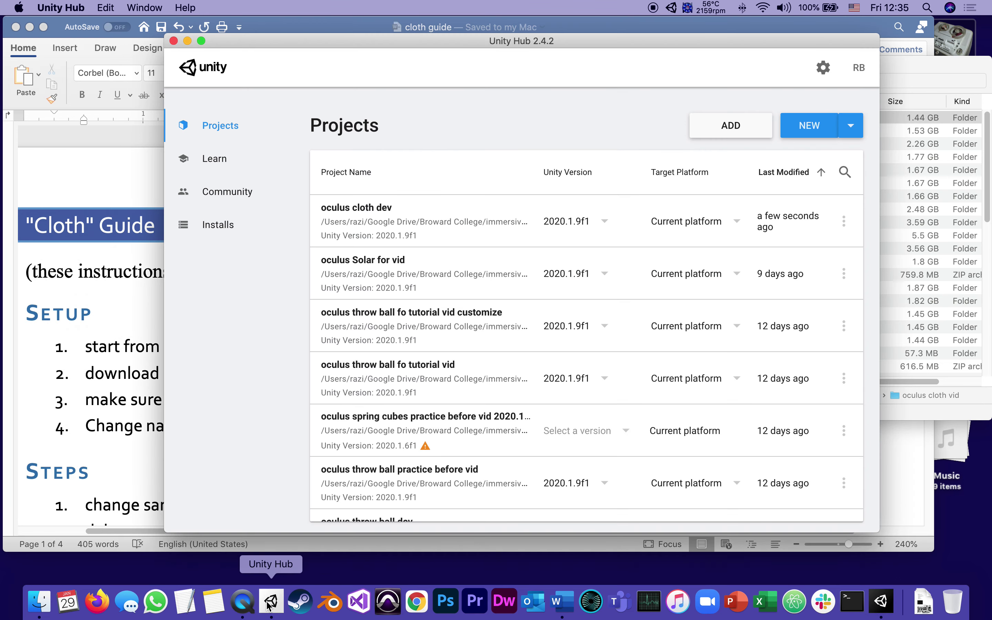
click(738, 128)
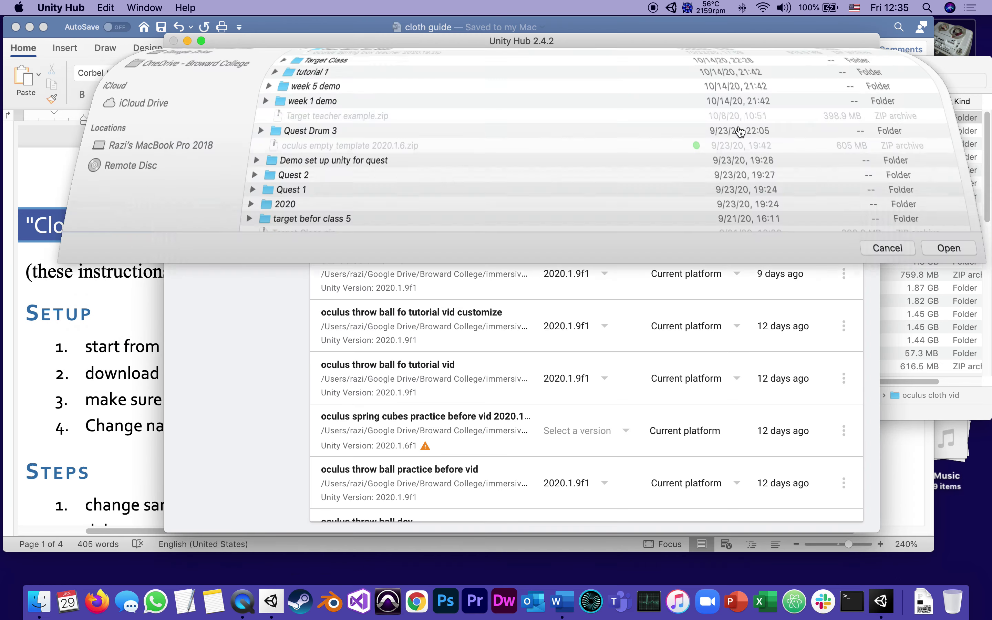
click(318, 101)
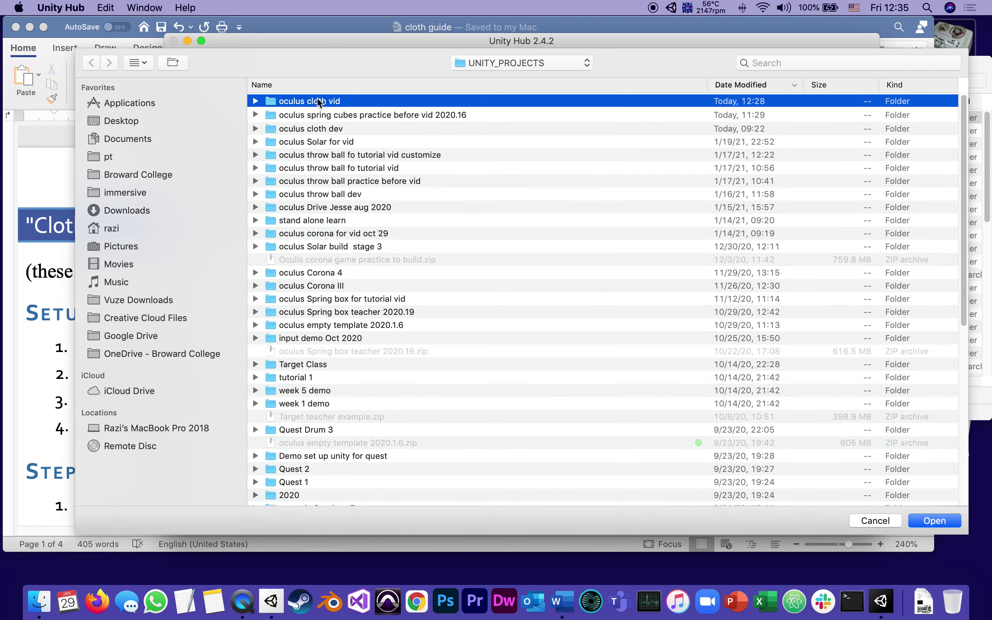
click(932, 520)
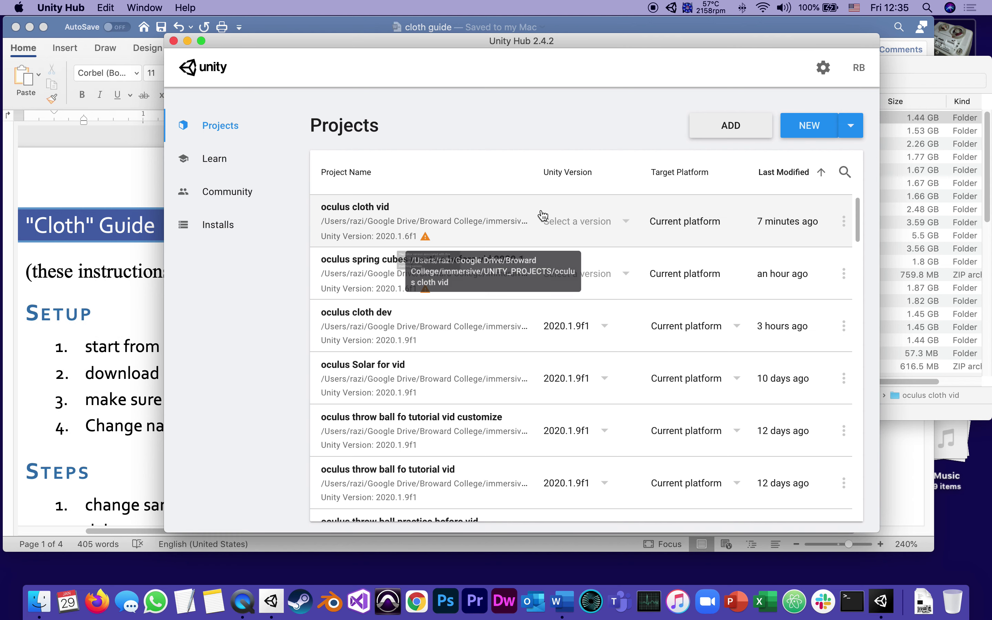
Assign Unity version 2020.1.9f1 to the oculus cloth vid project and open it in the editor
click(628, 224)
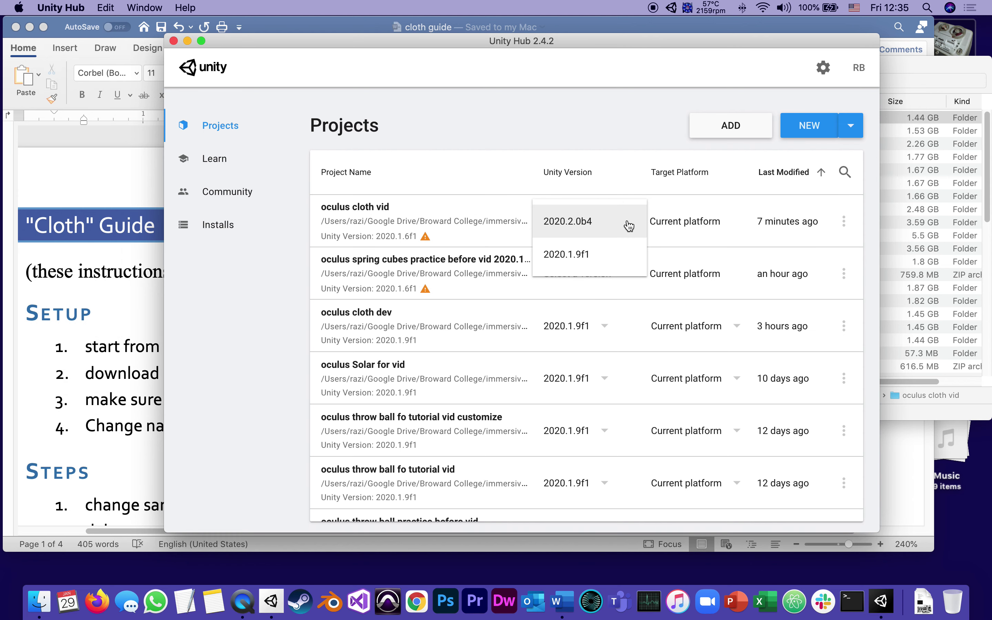
click(581, 262)
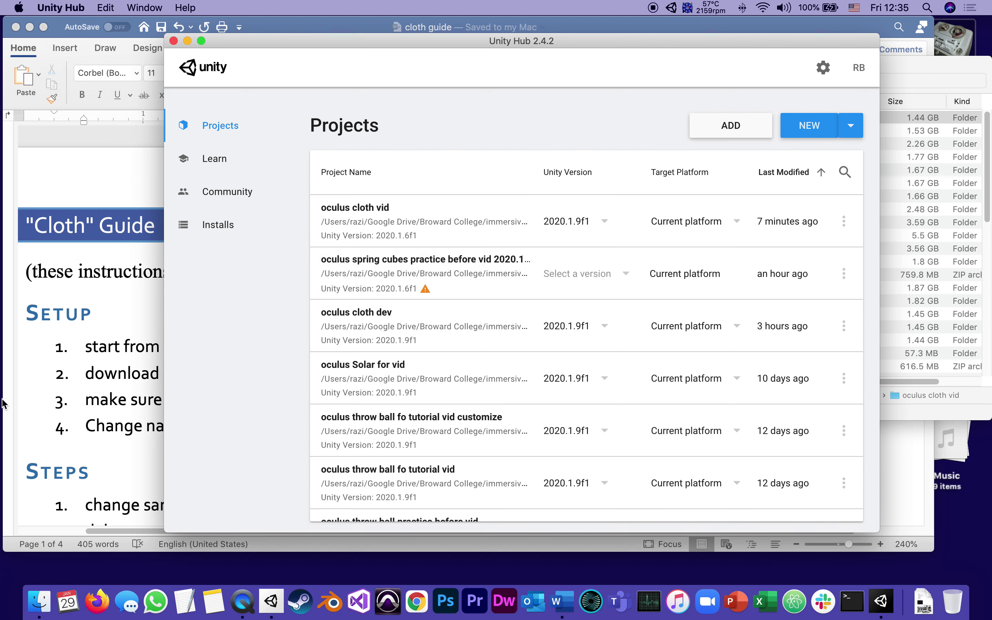
click(372, 214)
click(766, 356)
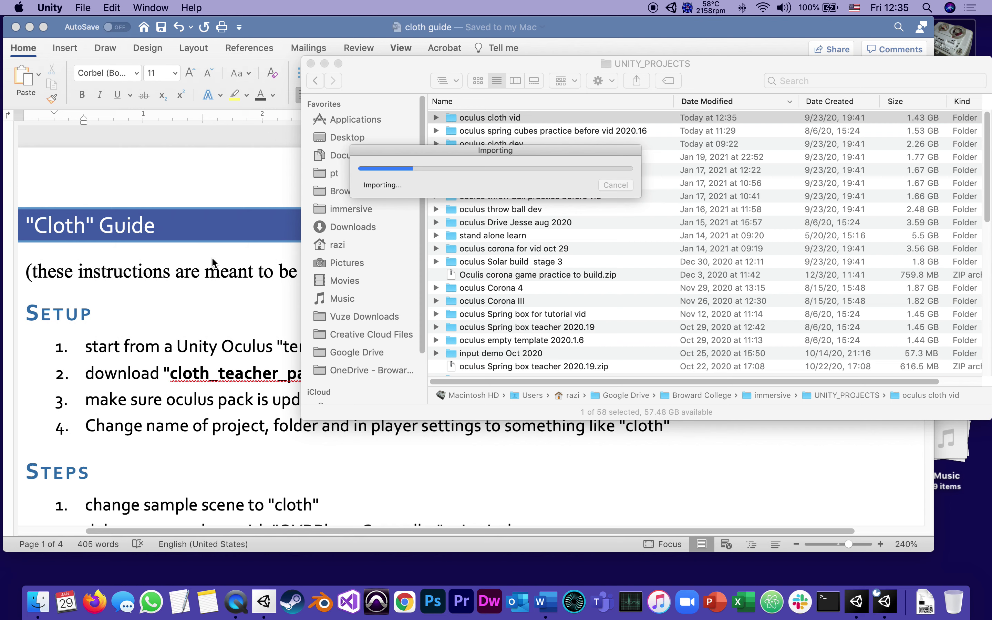
click(238, 295)
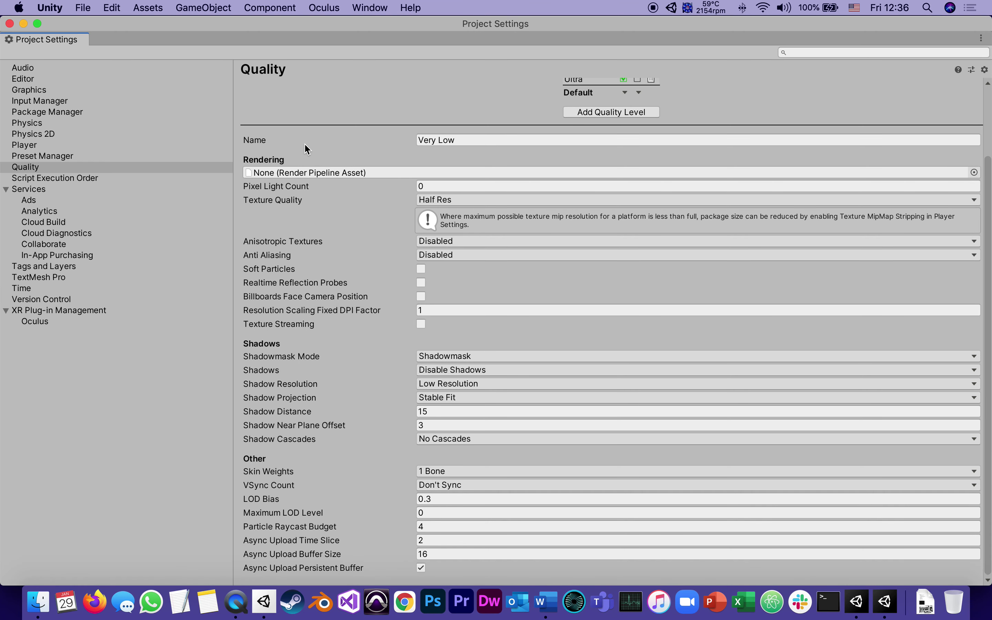
Set the Product Name in the Player section of the Project Settings to "oculus cloth for vid" and close the settings
double_click(289, 30)
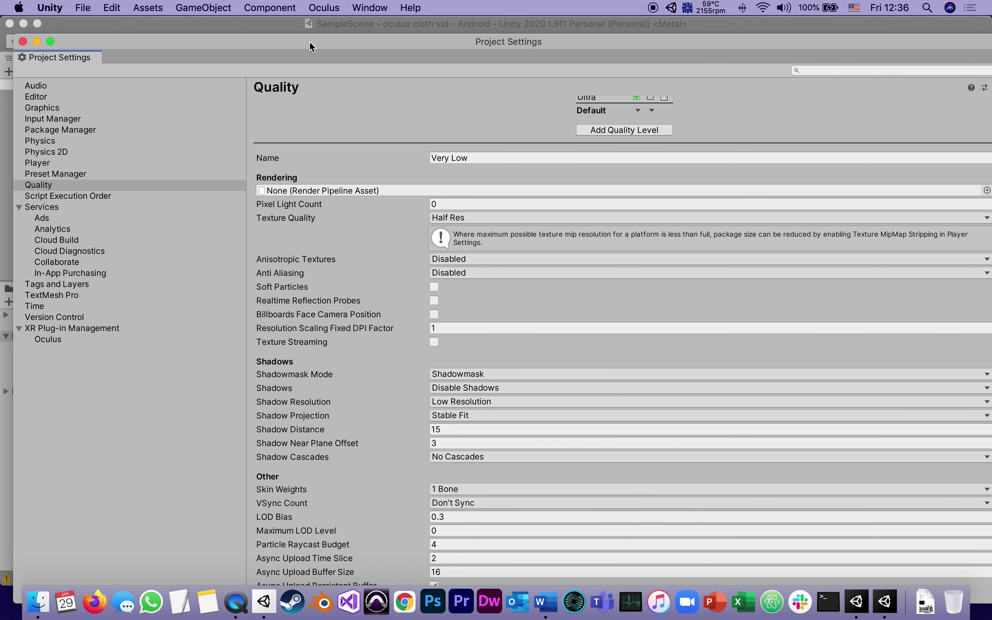
click(22, 41)
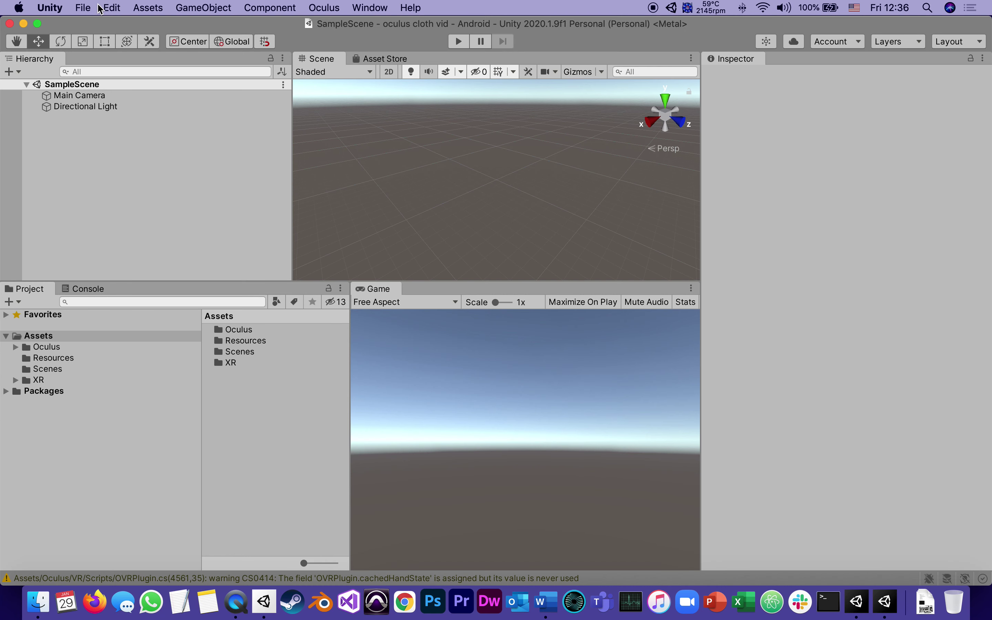
click(101, 8)
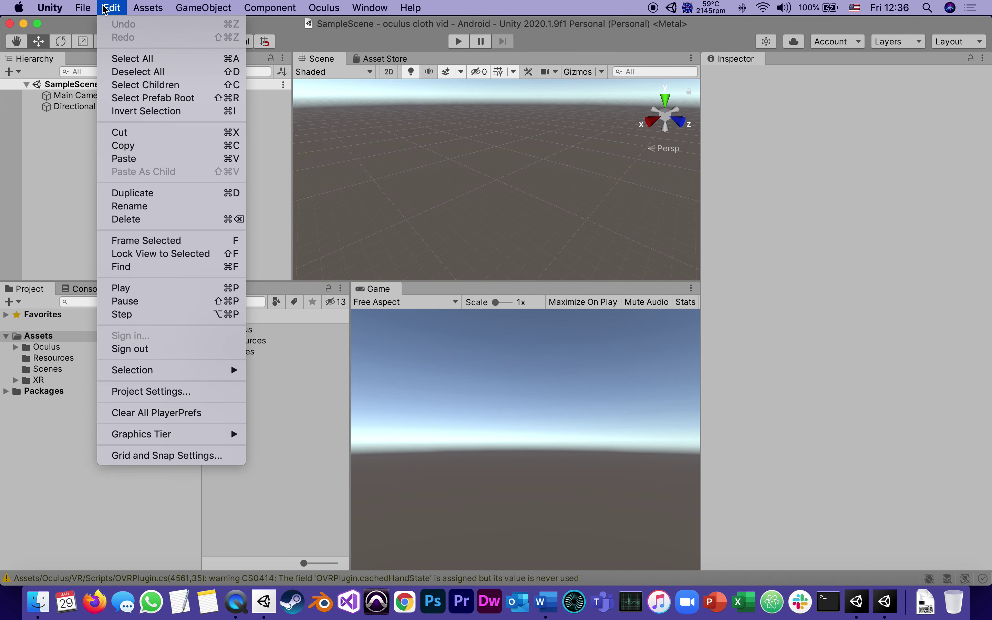
click(172, 393)
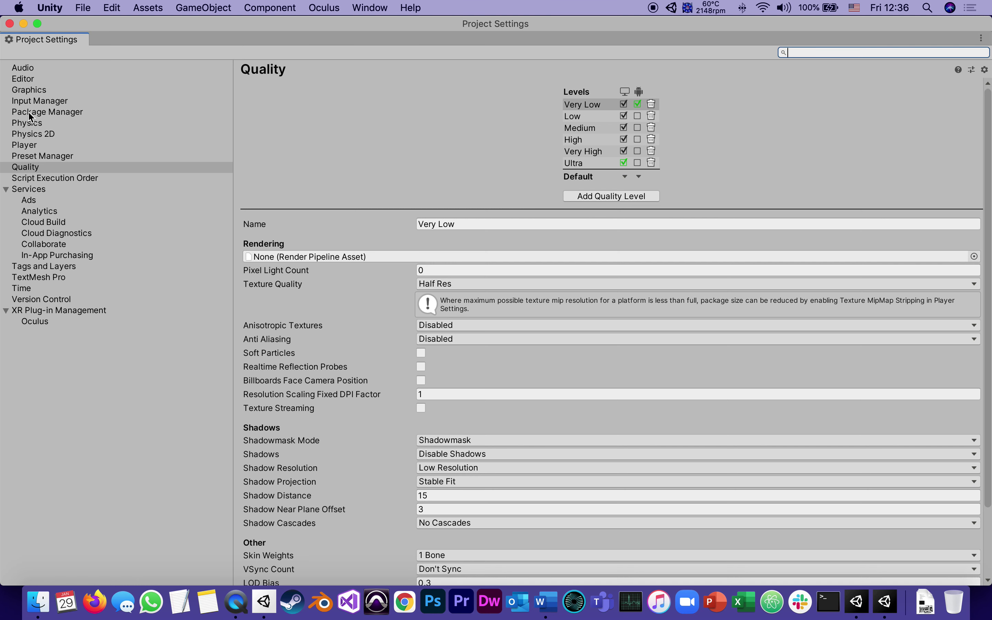
click(23, 146)
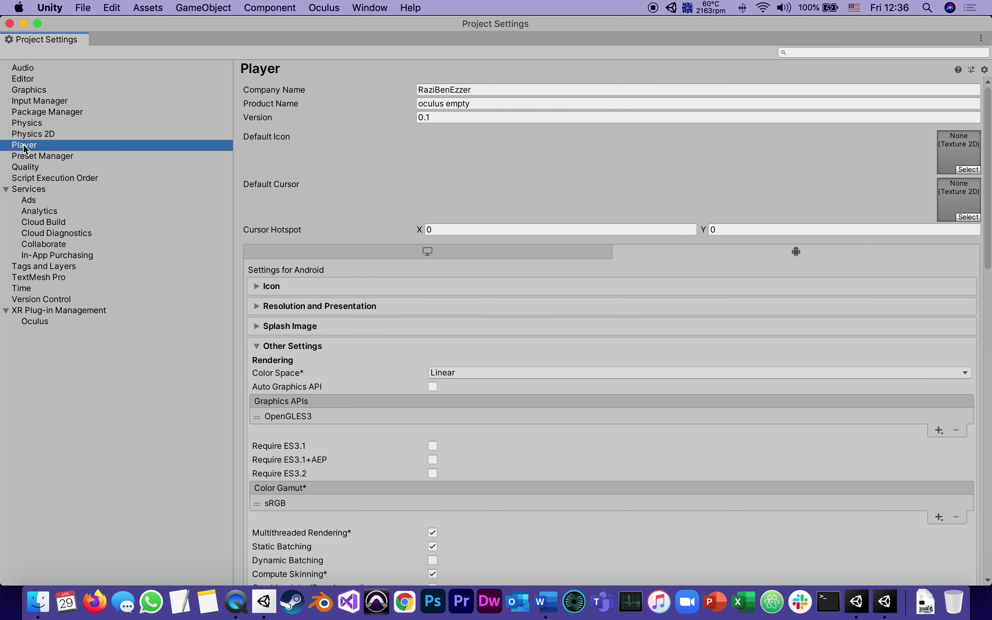
click(507, 103)
double_click(451, 104)
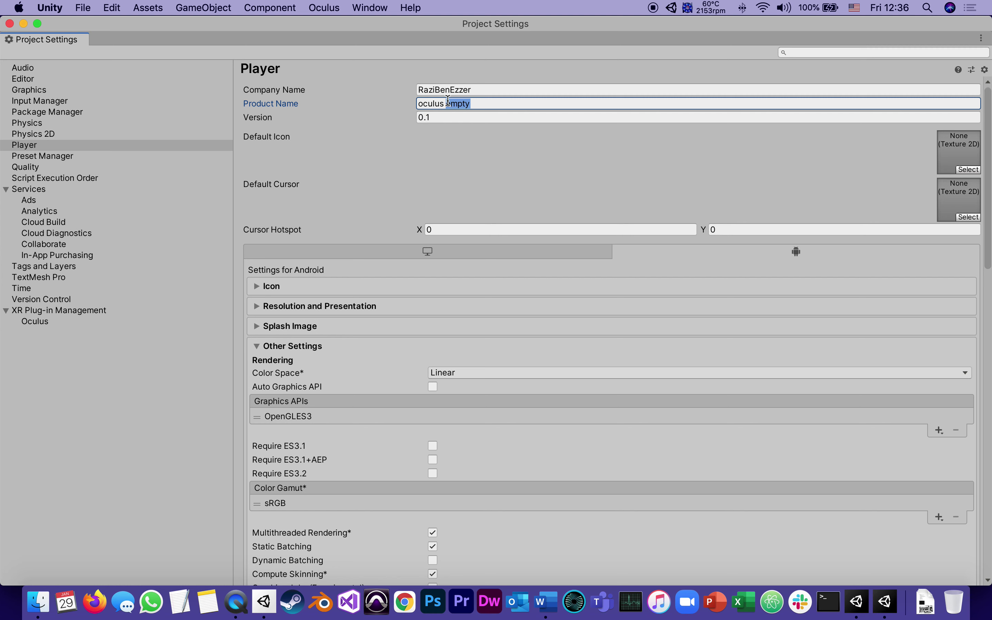
text(tloth for vid)
click(10, 24)
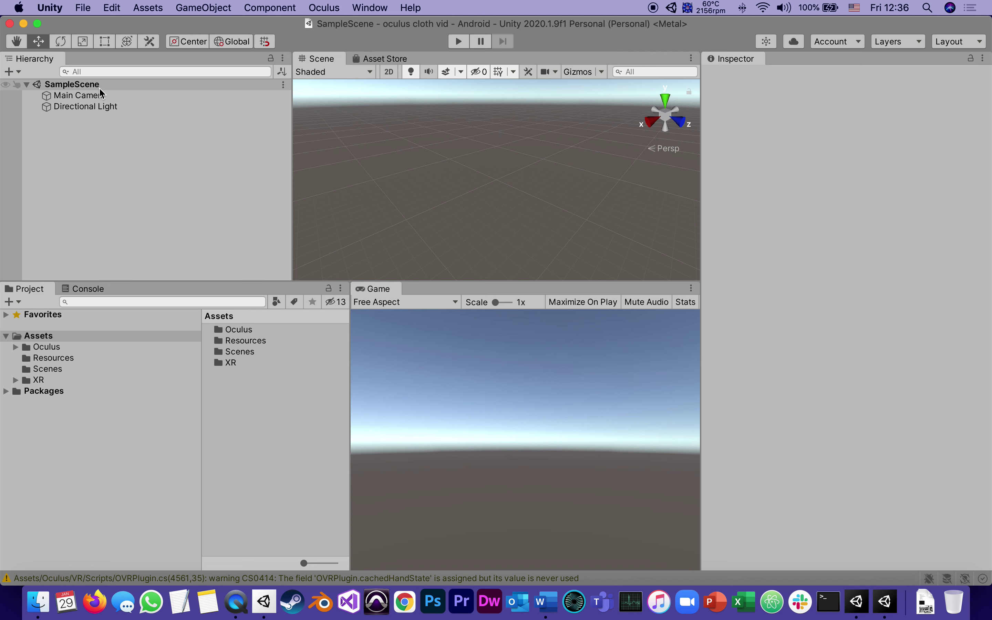
Delete the old Oculus folder from the project's Assets and confirm the deletion
click(29, 348)
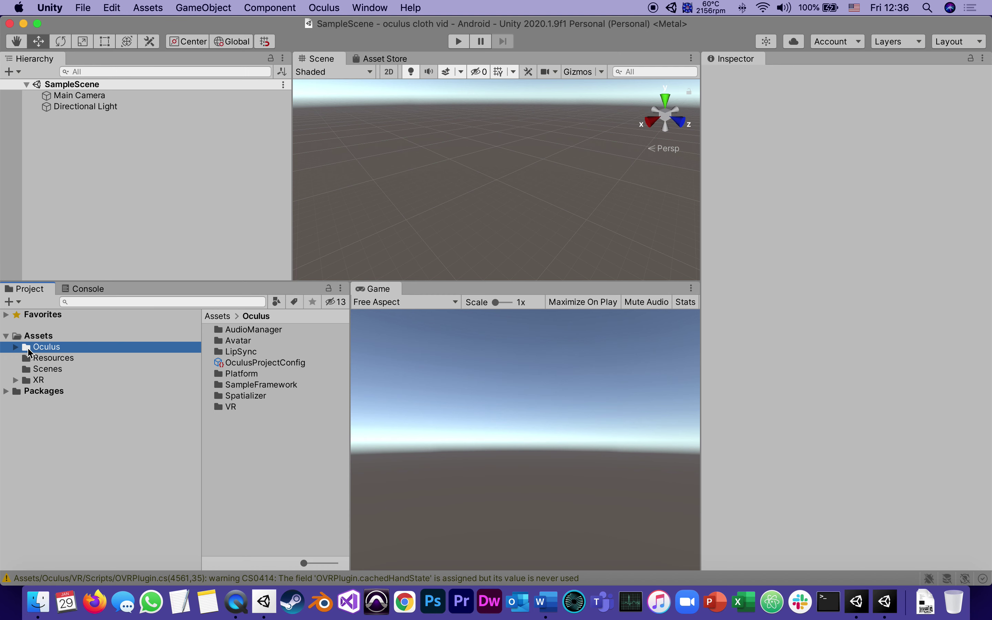
right_click(28, 352)
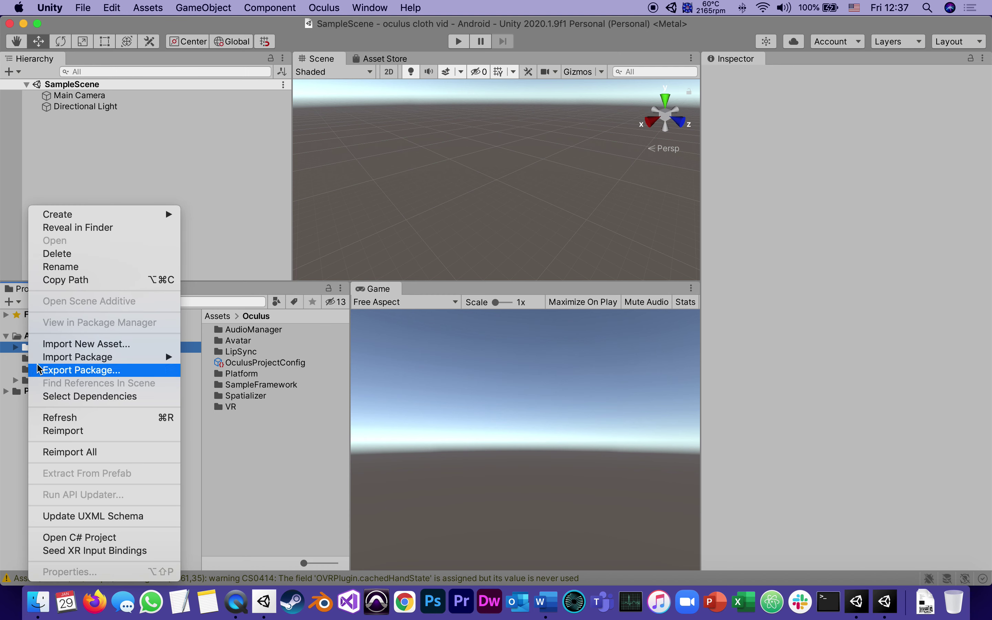
click(66, 254)
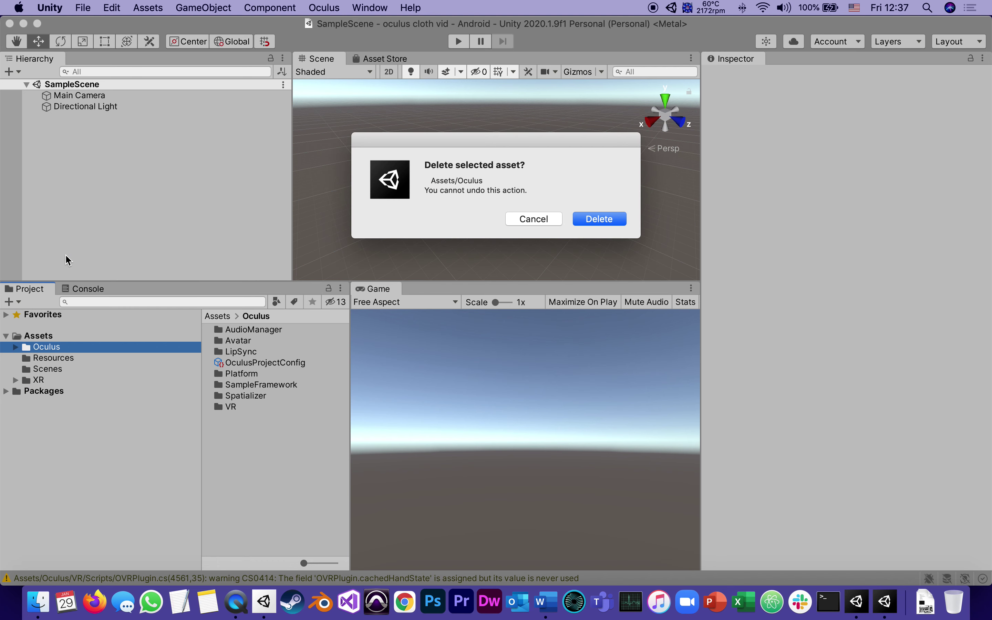
click(599, 219)
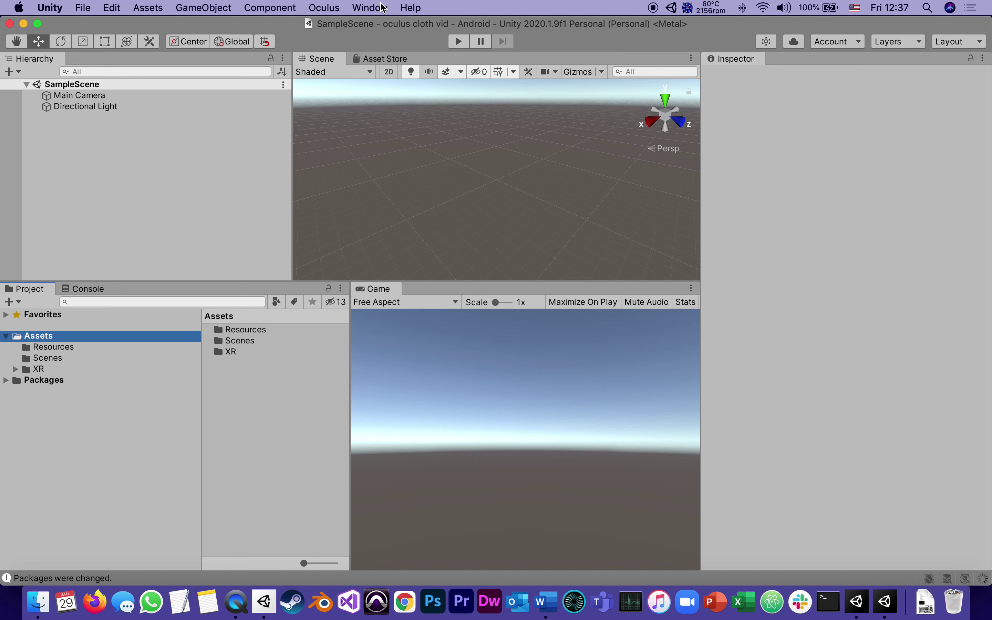
Open the Package Manager, load all remaining packages under My Assets and select Oculus Integration
click(369, 7)
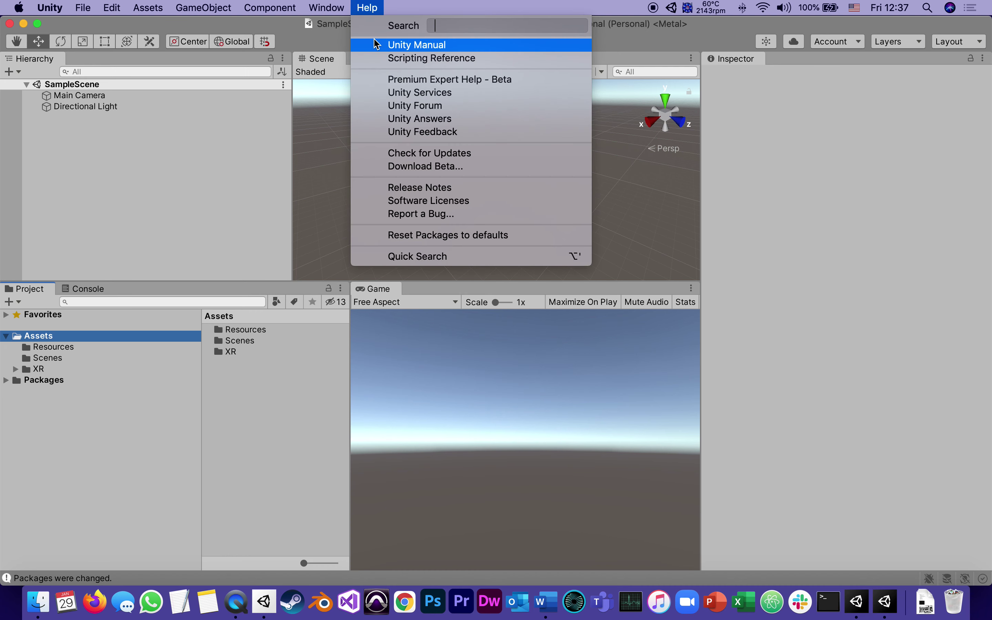
mouse_move(327, 7)
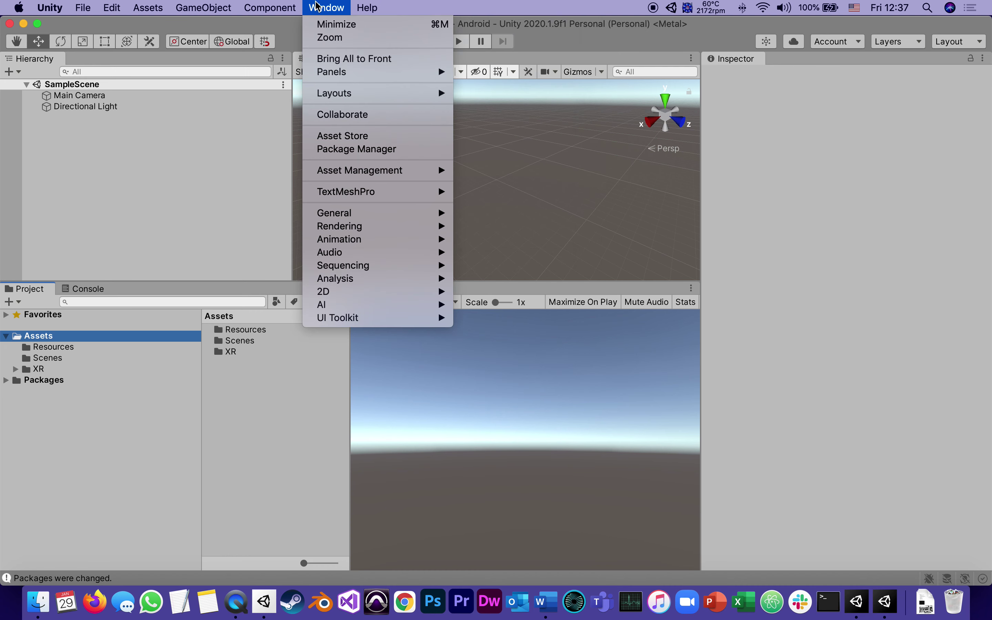
click(345, 150)
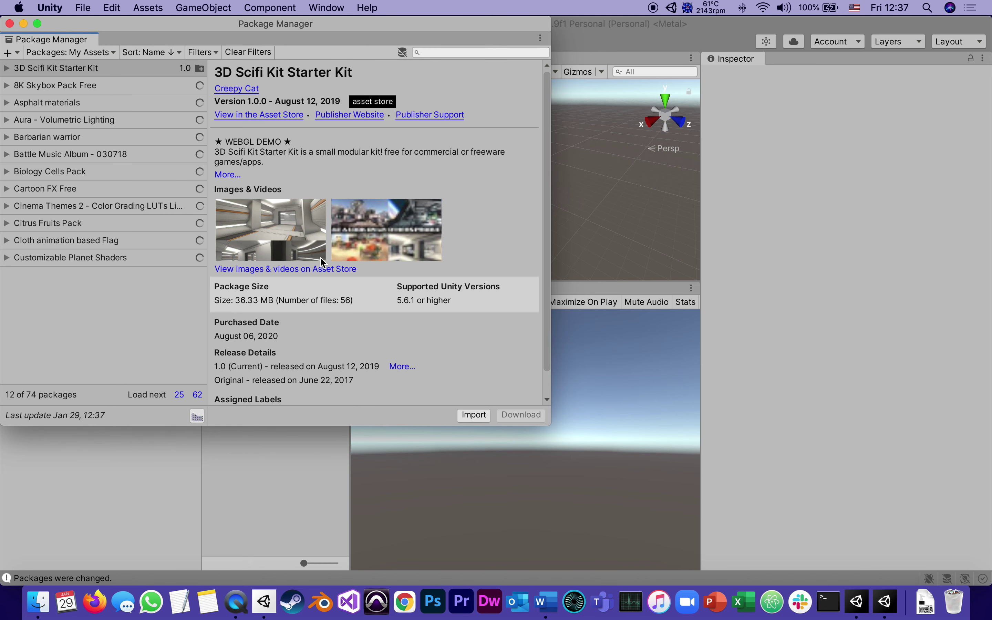
click(199, 396)
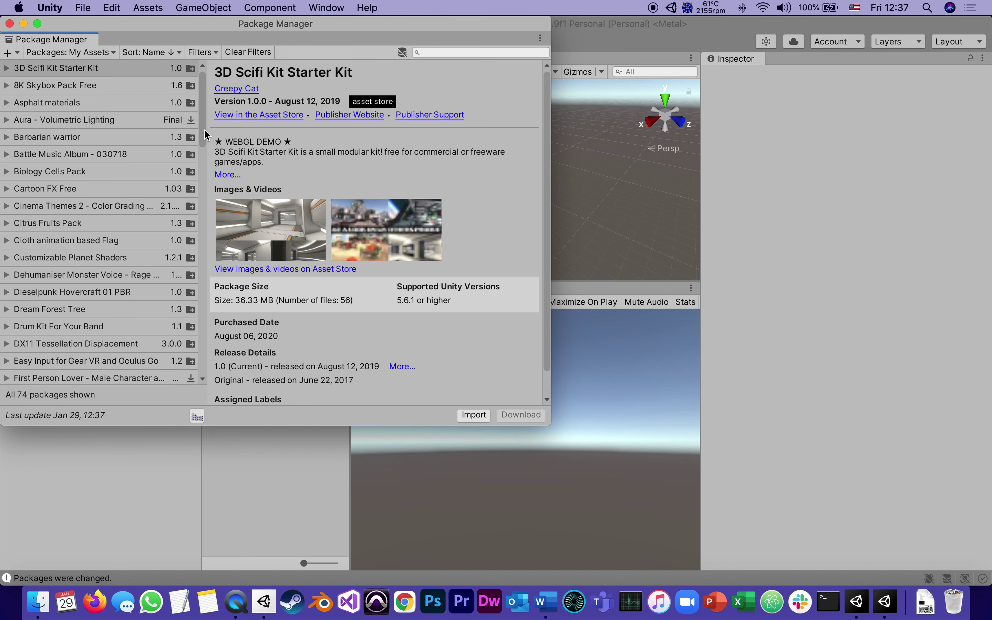
drag(205, 135, 205, 255)
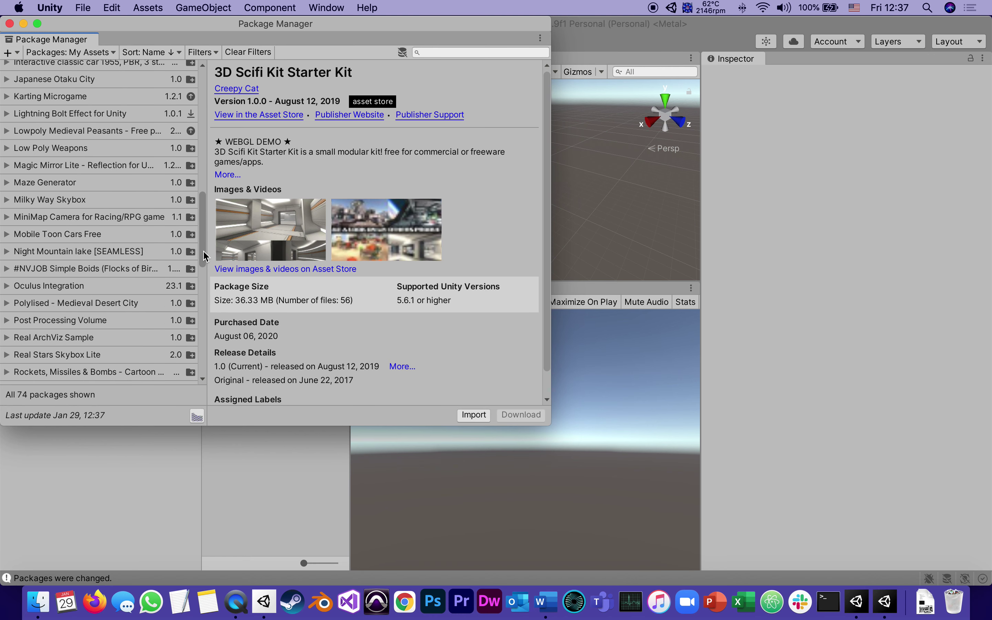
click(25, 293)
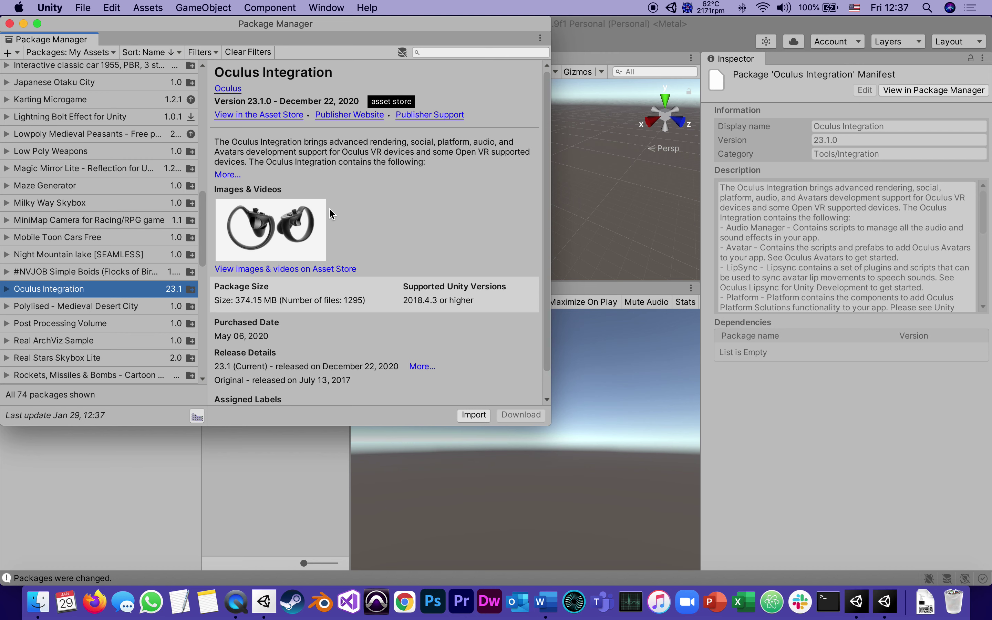
Import the complete Oculus Integration 23.1 package into the project with all its files selected
click(475, 415)
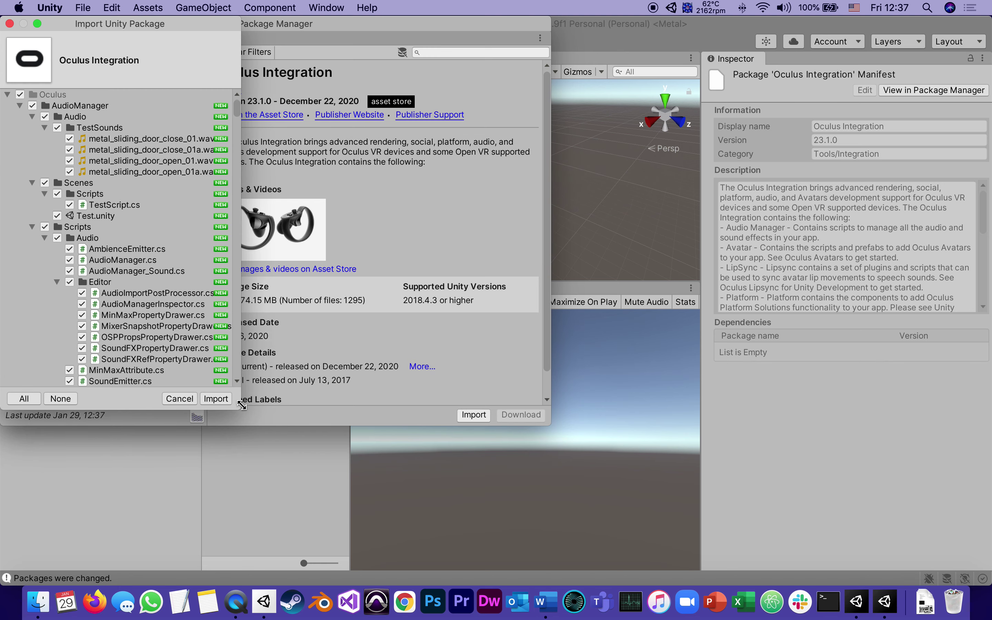
drag(240, 409, 338, 454)
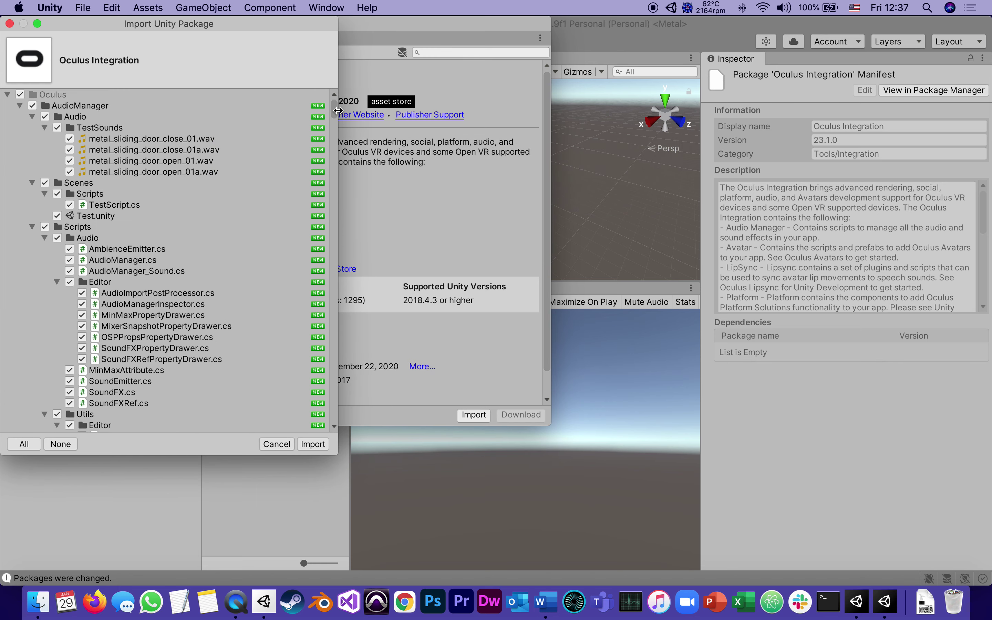
mouse_move(335, 110)
mouse_down()
mouse_move(331, 437)
mouse_move(334, 92)
mouse_up()
click(313, 445)
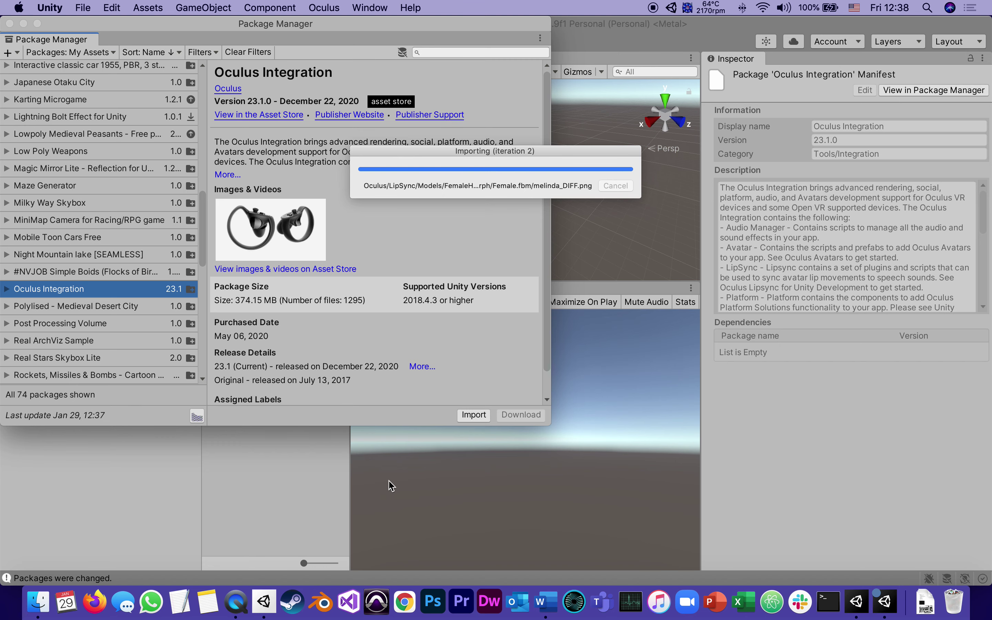
Switch to the cloth guide in Word and start a new numbered item below the first Setup instruction
click(546, 603)
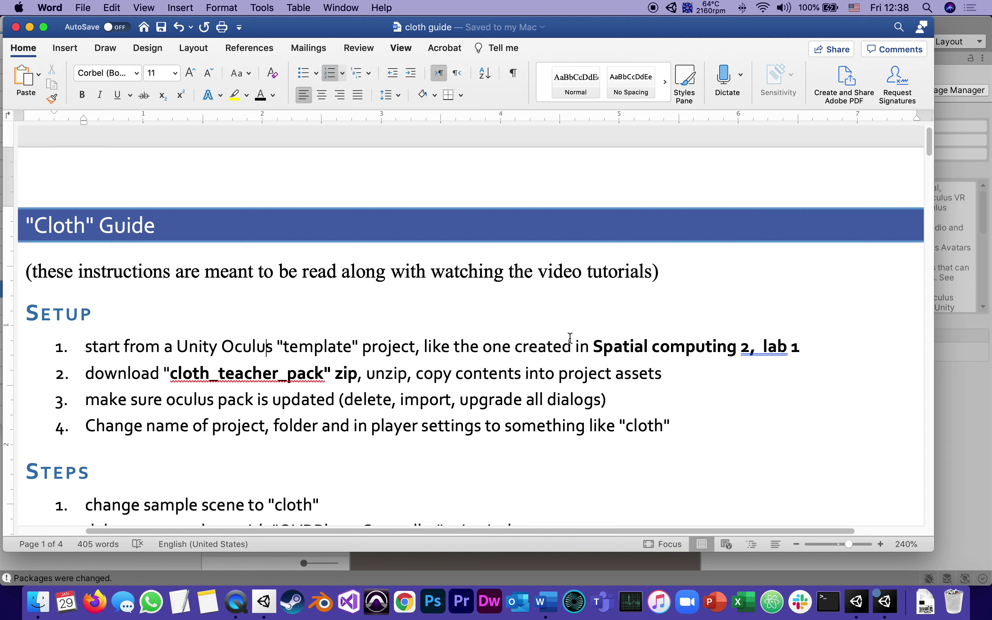
click(811, 345)
text(\)
key(Return)
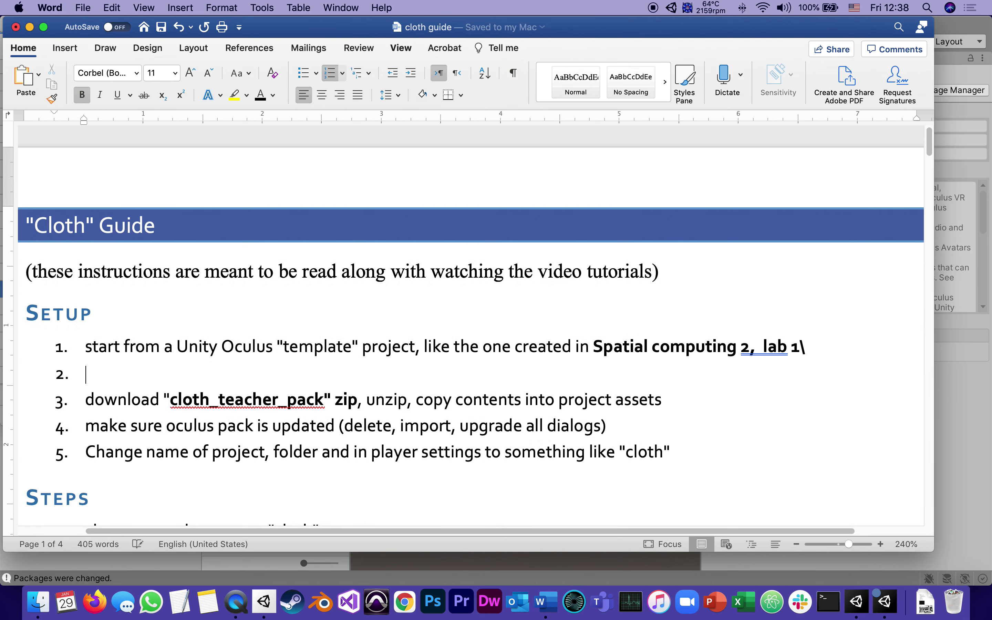
Remove the stray backslash and blank line after the first Setup instruction, keeping its ending as "lab 1"
key(BackSpace)
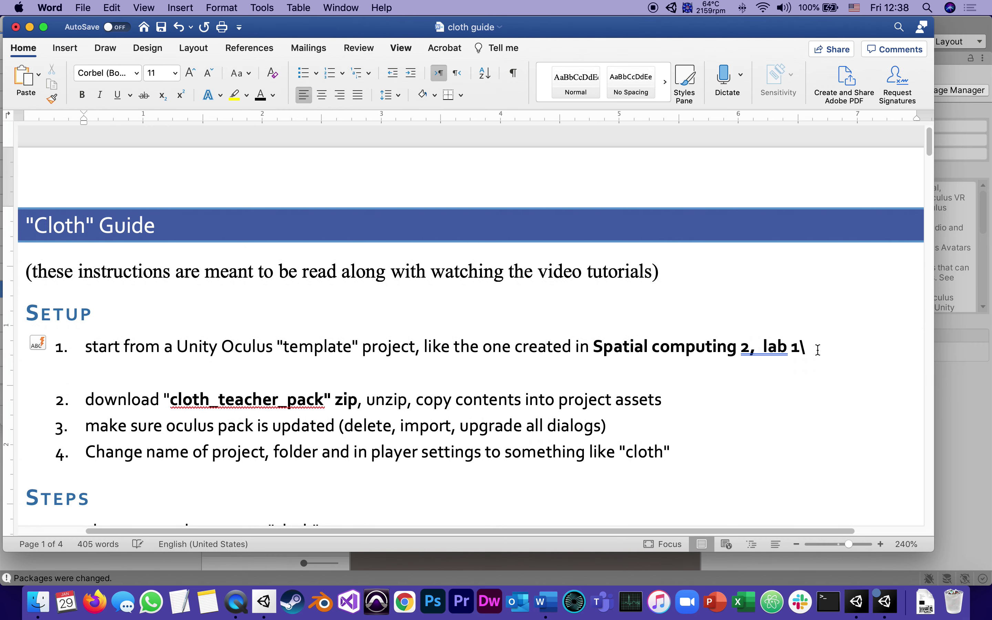
drag(818, 349, 801, 348)
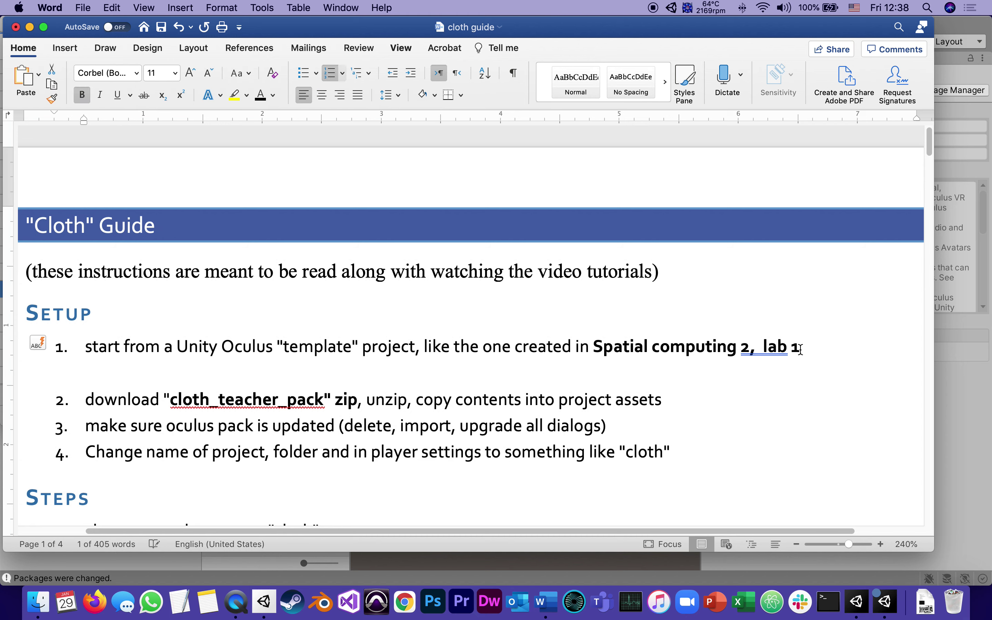
key(BackSpace)
click(63, 375)
key(Return)
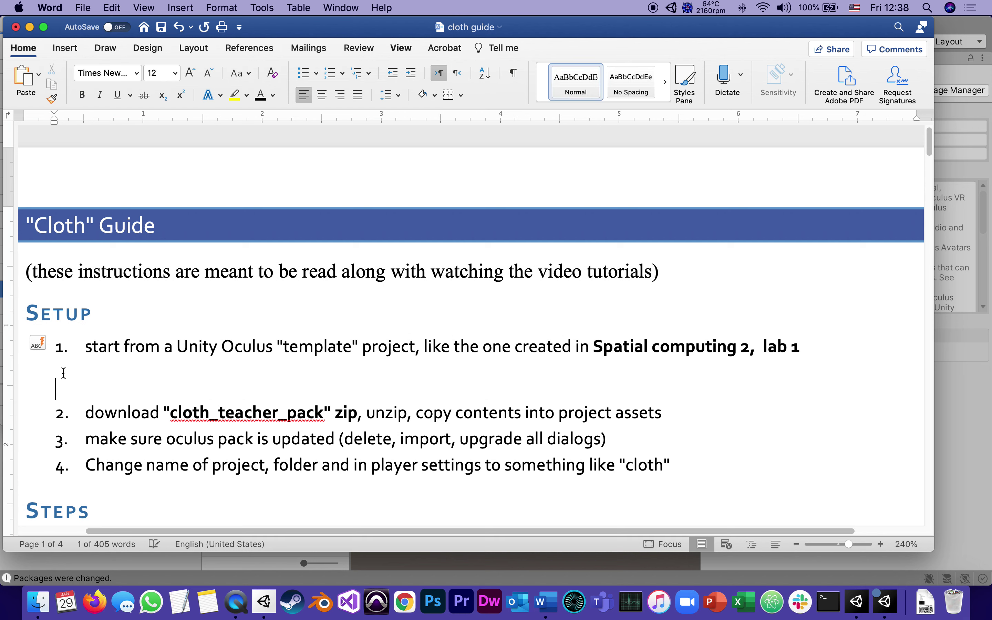
key(BackSpace)
key(BackSpace)
key(BackSpace)
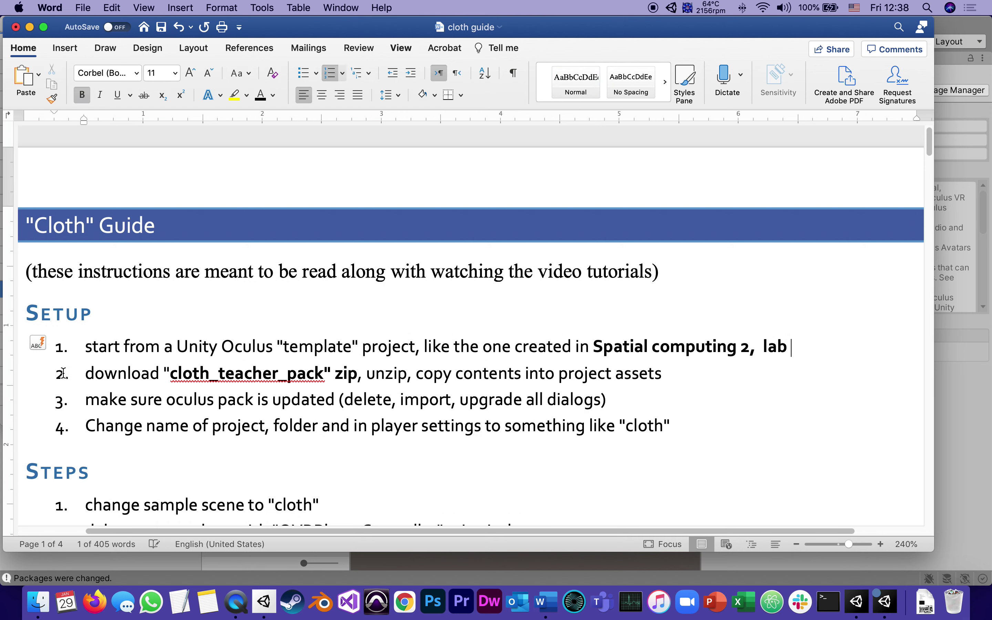
text(2)
key(BackSpace)
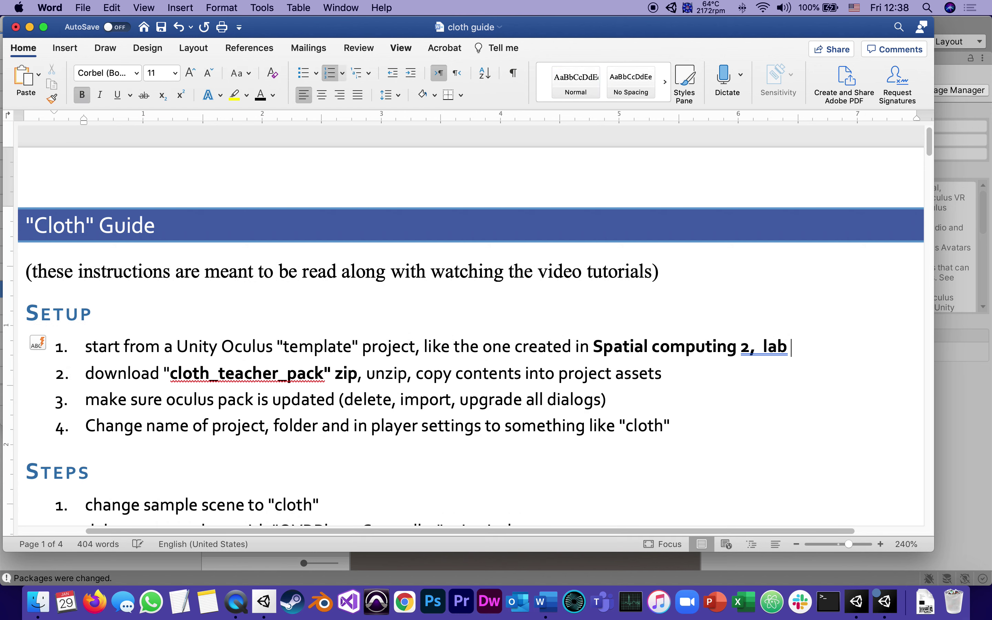
text(1)
Insert a non-bold second Setup item reading "make sure Oculus package is updated"
key(Return)
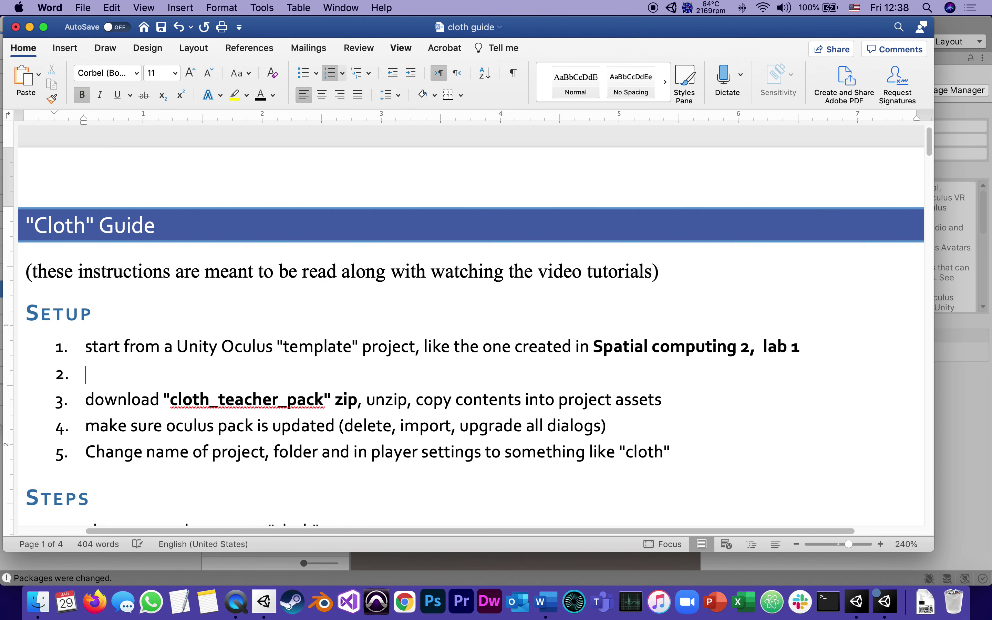
key(super+b)
text(make )
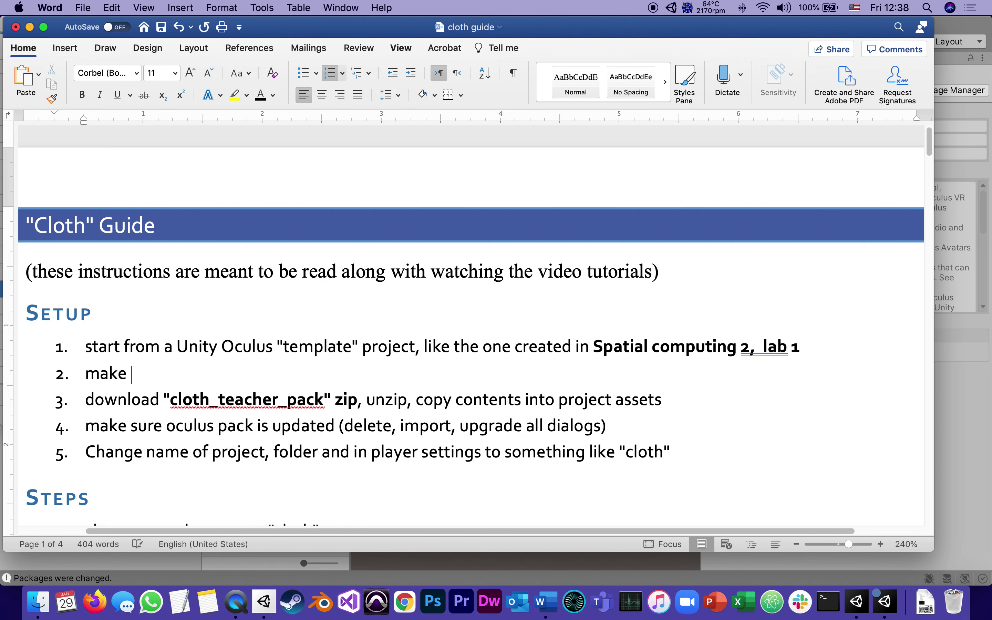
text(sure Oculus)
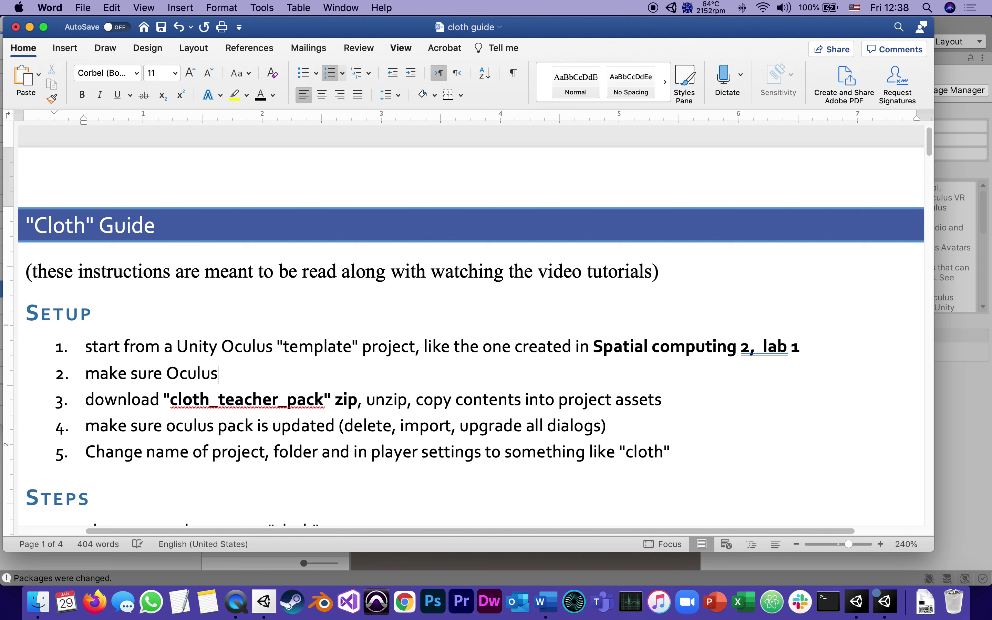
text( pacj)
key(BackSpace)
text(kage i)
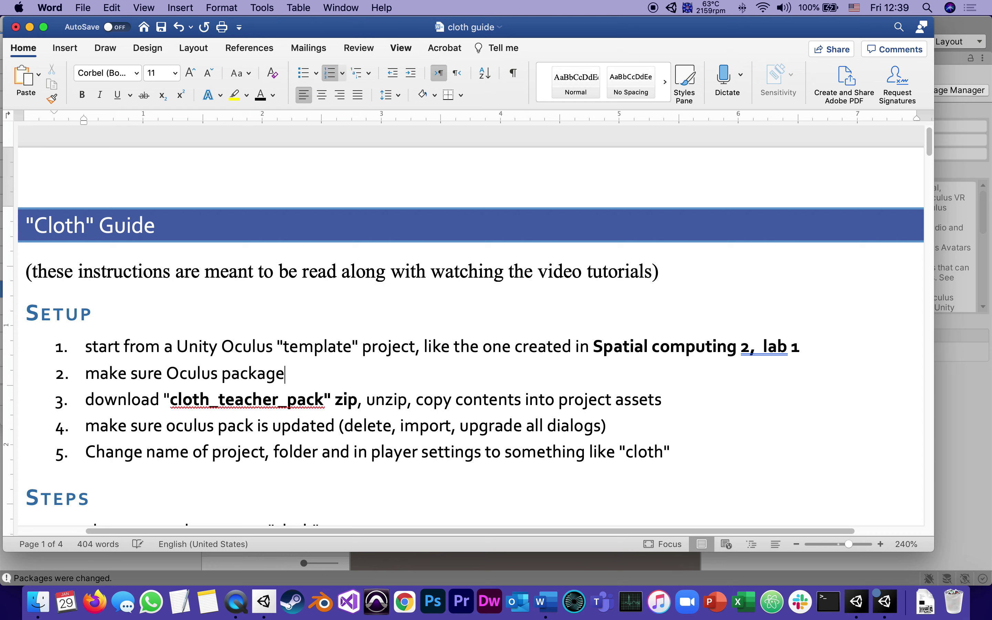
text(s updated)
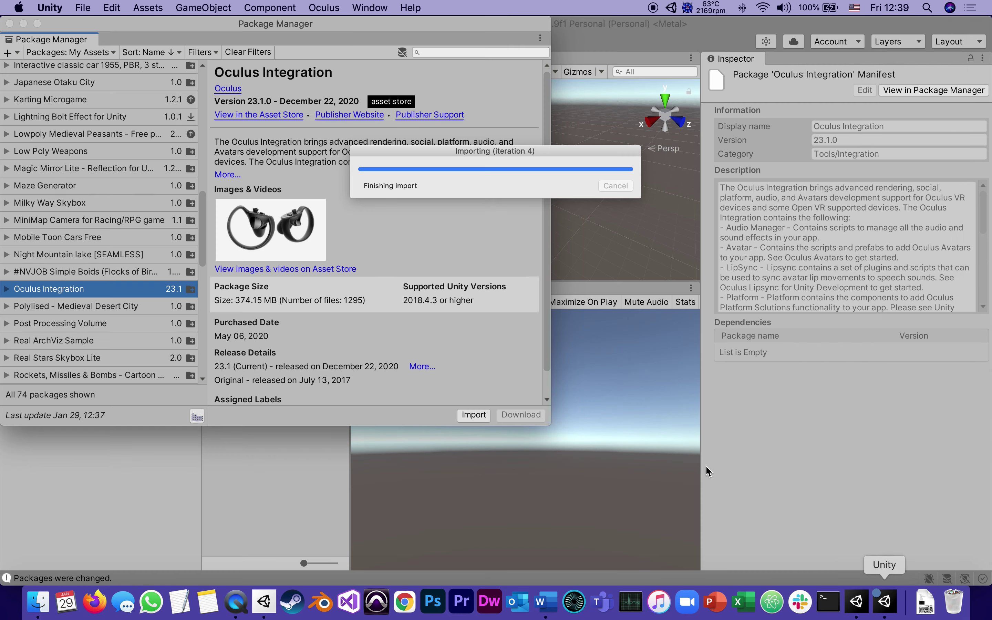
Switch to Unity, accept the OVRPlugin 1.55.1 update and the Spatializer plugin upgrade, and restart the editor
click(884, 601)
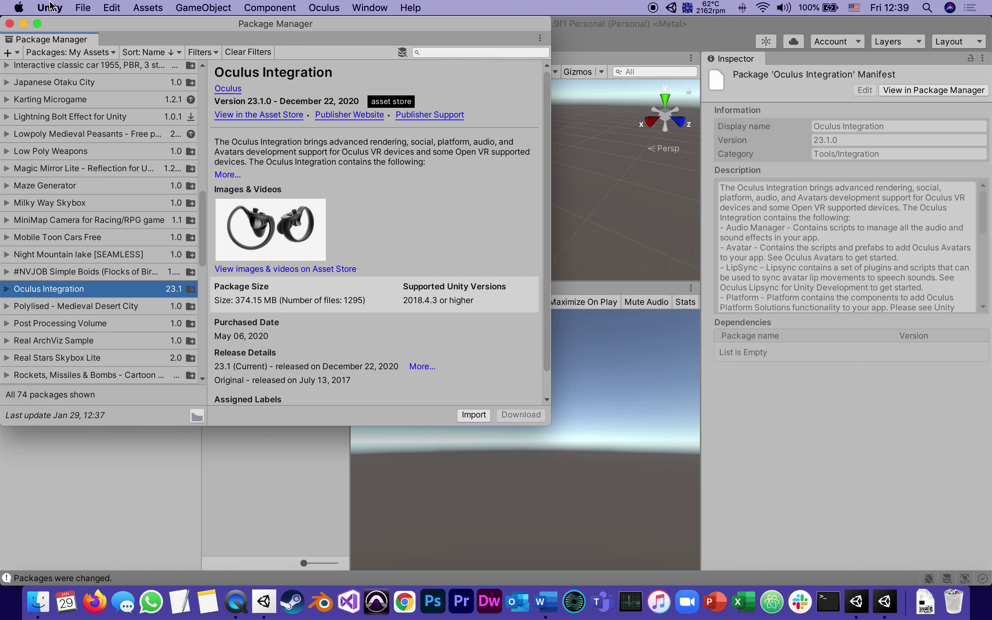
drag(191, 30, 478, 59)
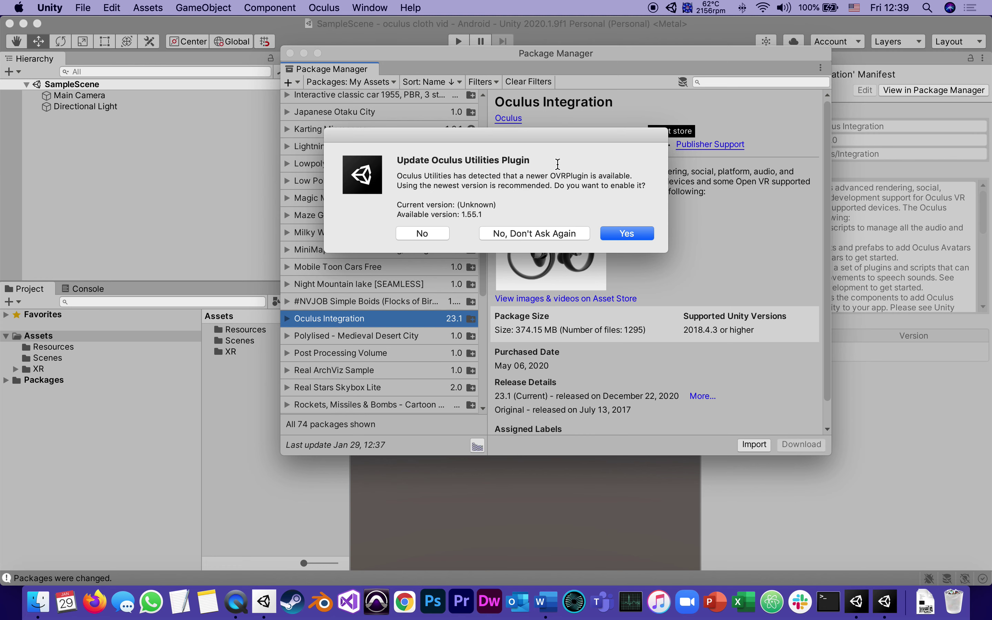
click(627, 232)
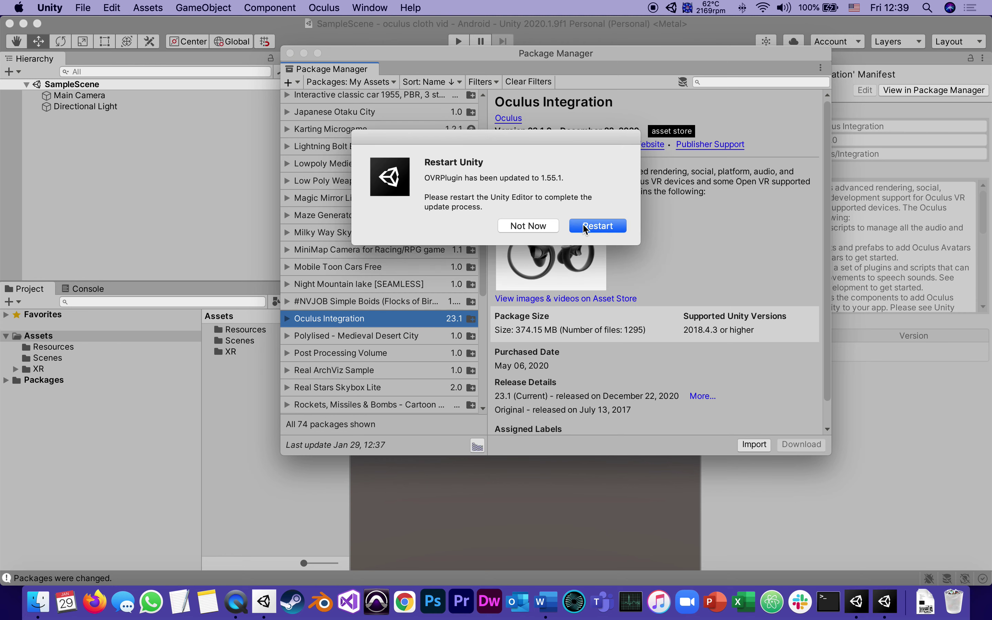
click(585, 226)
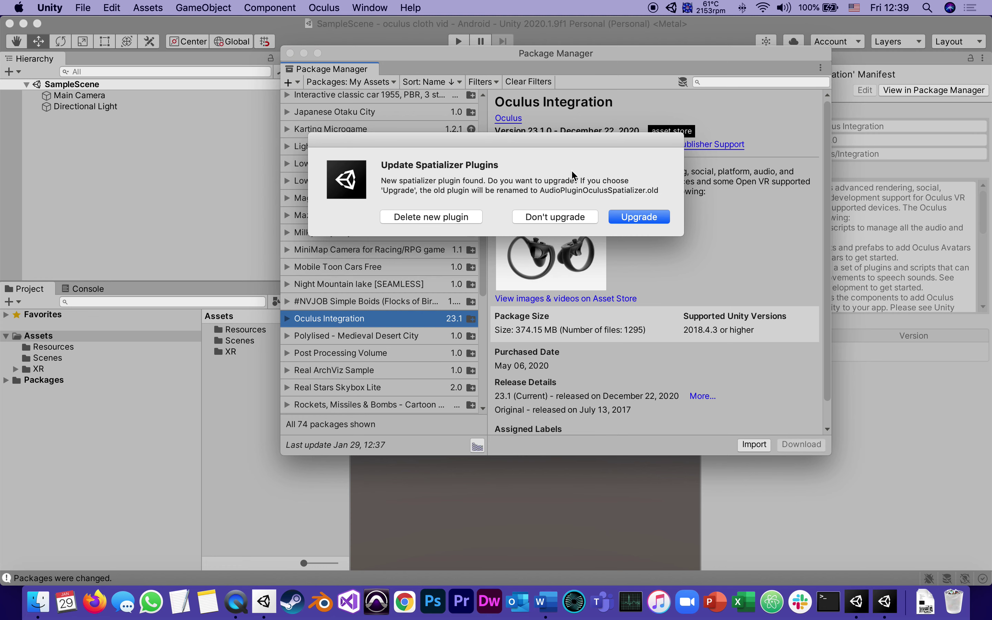
click(634, 219)
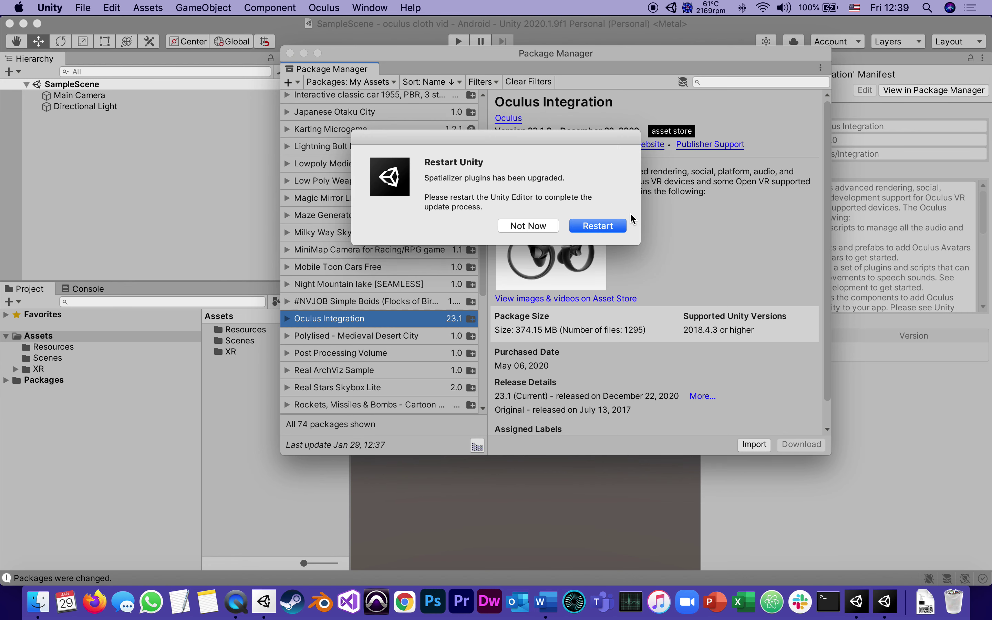
click(612, 227)
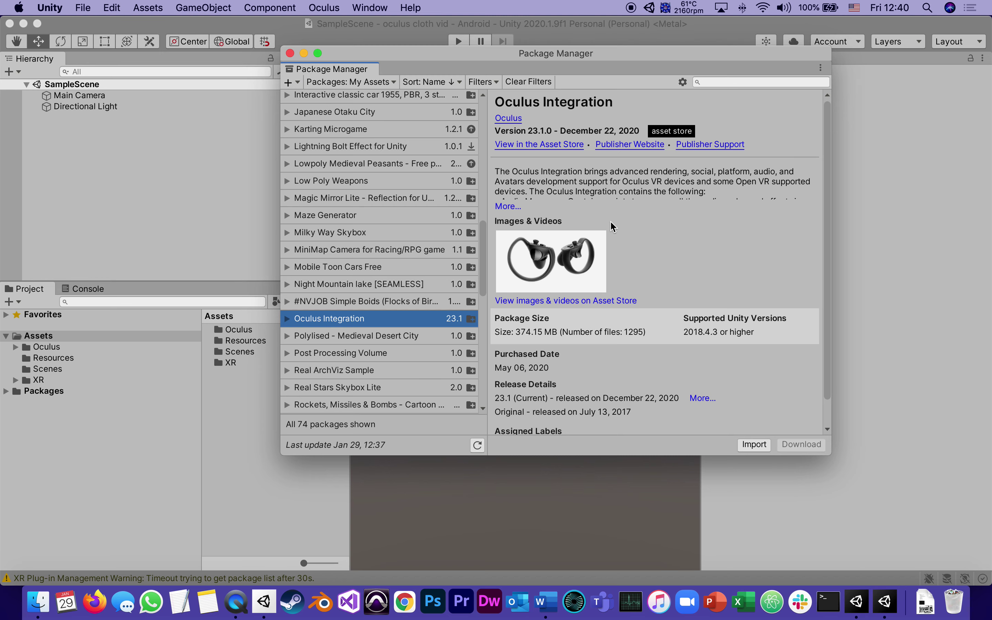
Switch back to the cloth guide in Word to check the Setup instructions
key(super+Tab)
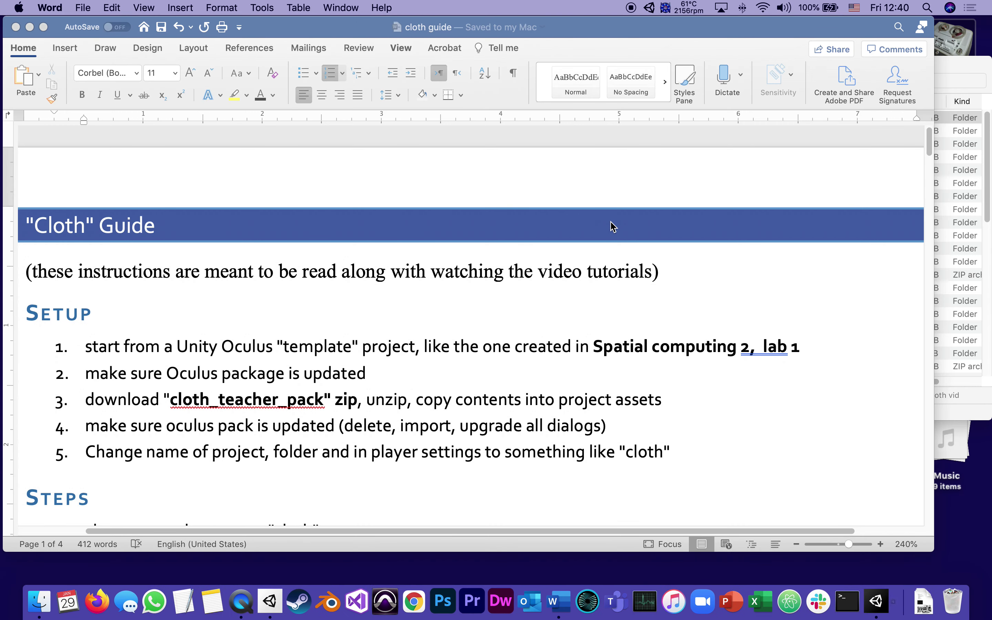